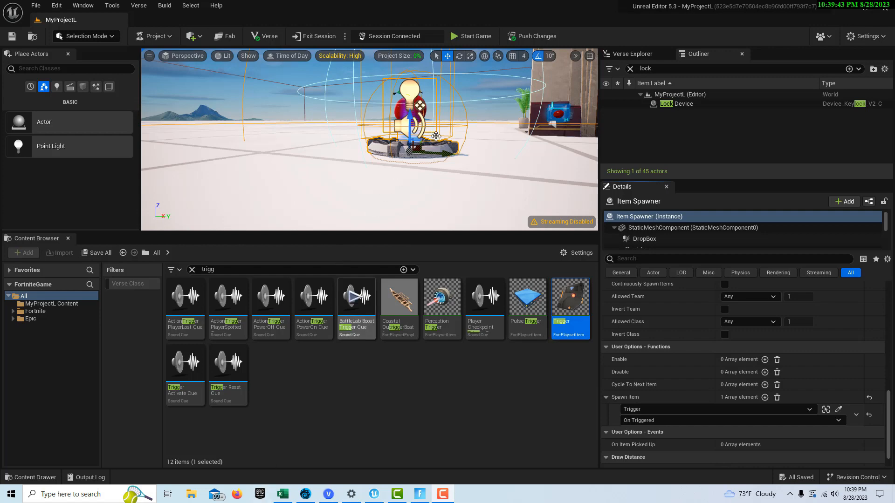
# Start the island game from the Fortnite in-game menu.
pyautogui.click(418, 495)
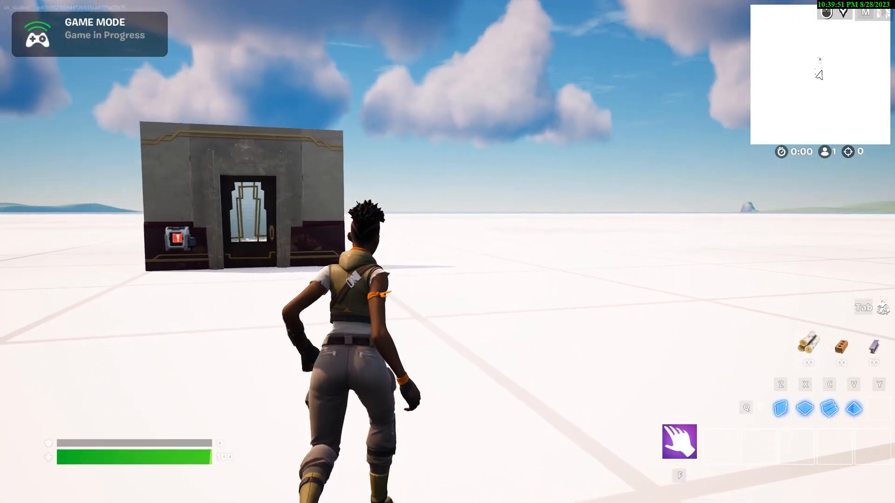
# Run across the pads, stepping on the trigger, and pick up the spawned apple.
pyautogui.press('w')
pyautogui.press('w')
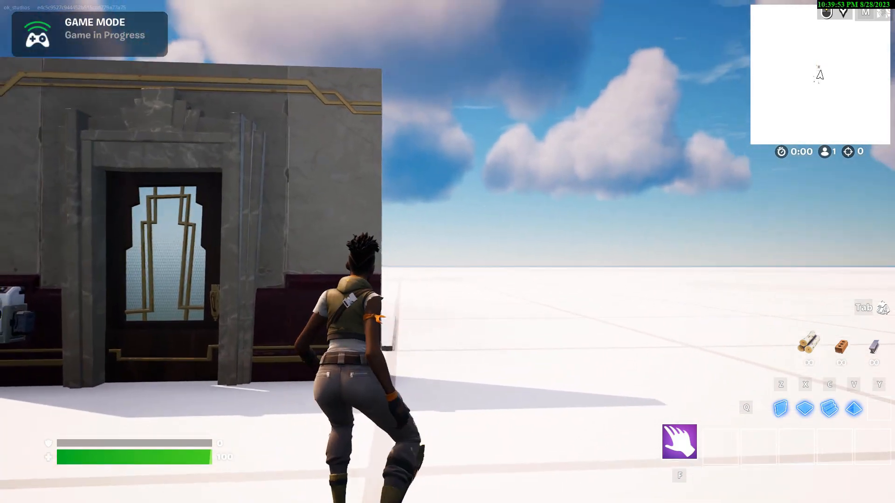
pyautogui.press('w')
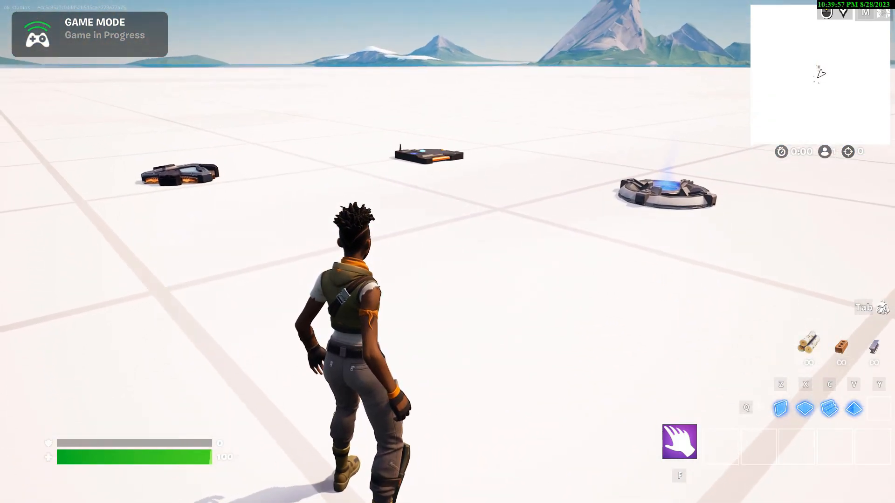
pyautogui.press('w')
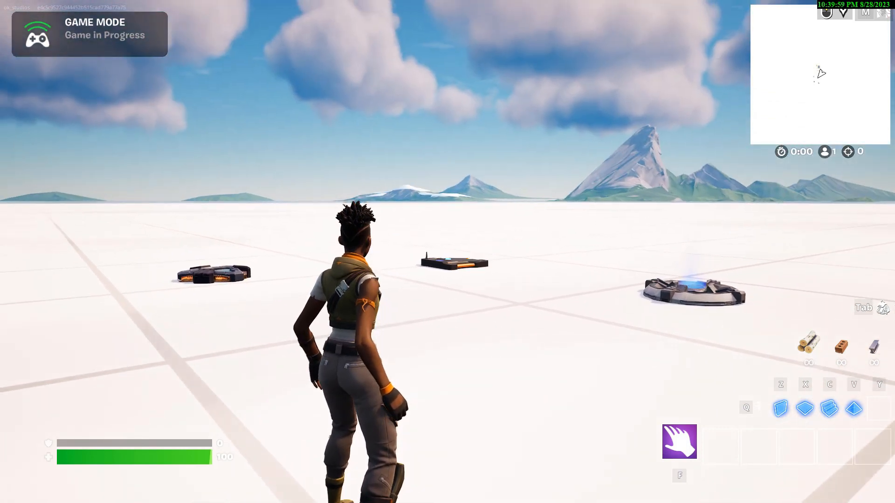
pyautogui.press('w')
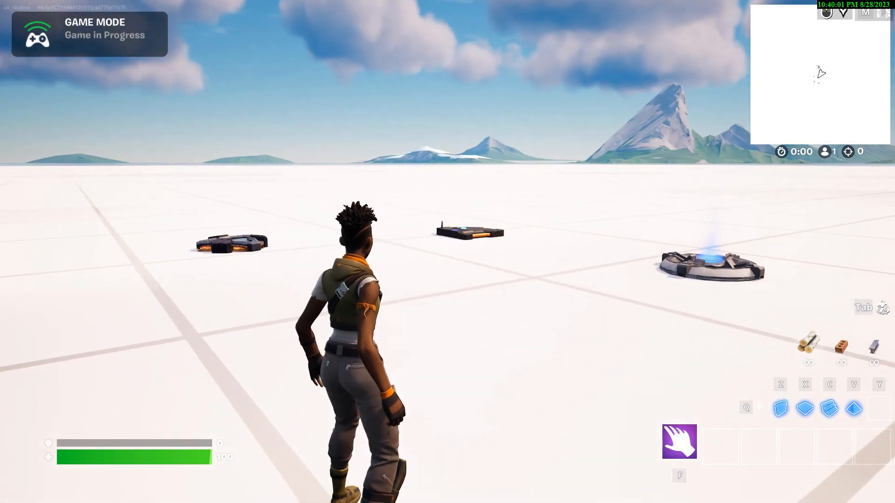
pyautogui.press('w')
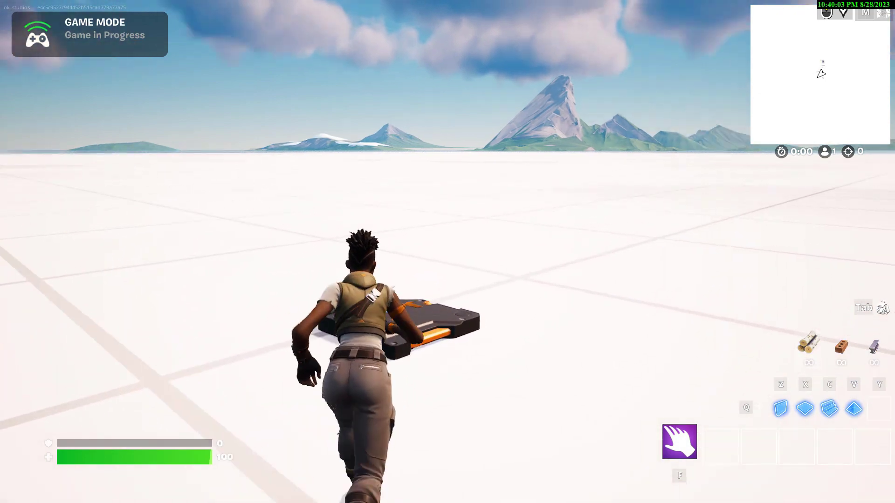
pyautogui.press('w')
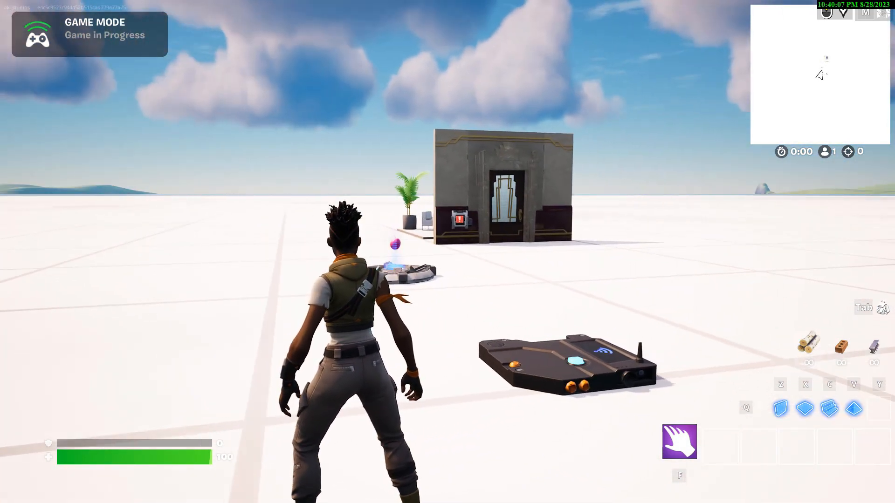
pyautogui.press('w')
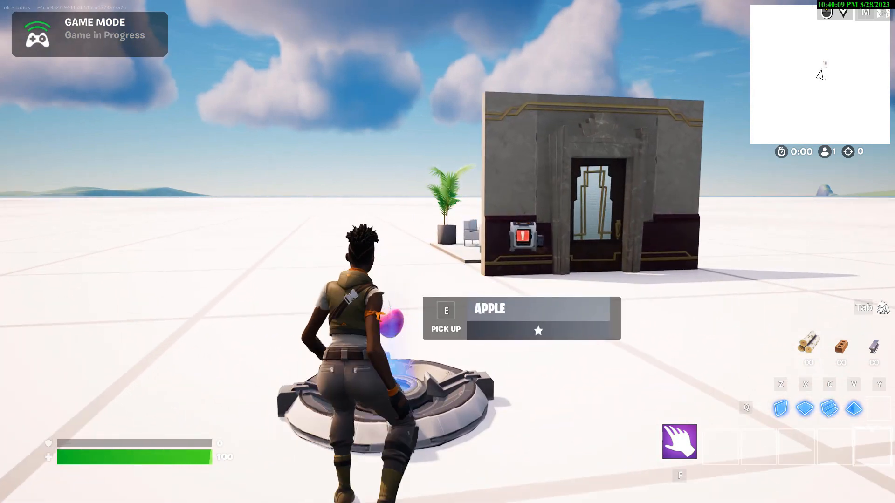
pyautogui.press('e')
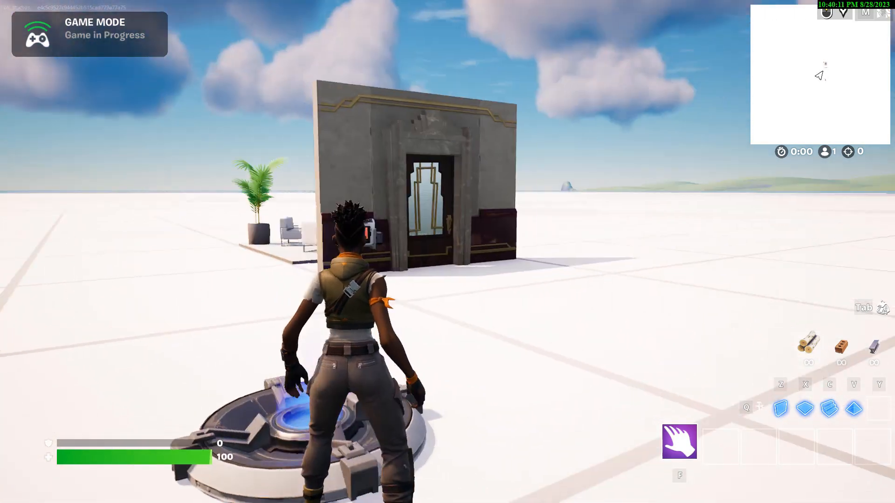
# Try the locked door, then hand the apple to the wall device to unlock it.
pyautogui.press('w')
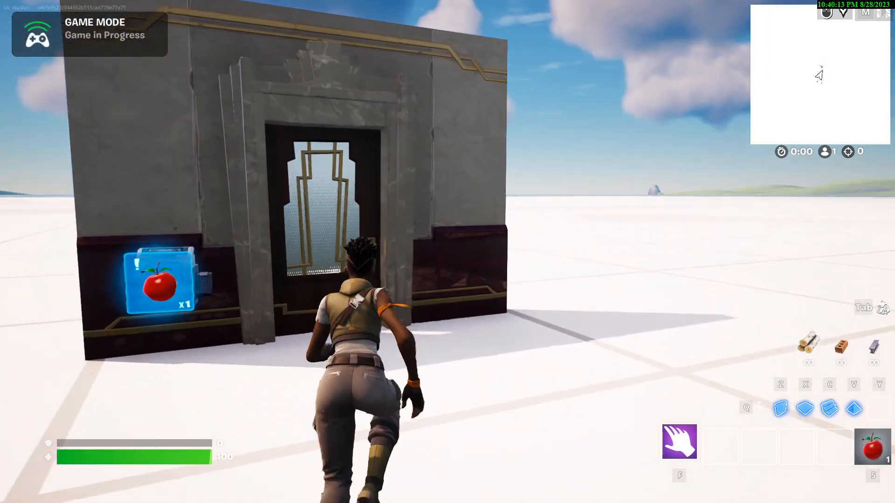
pyautogui.press('w')
pyautogui.press('e')
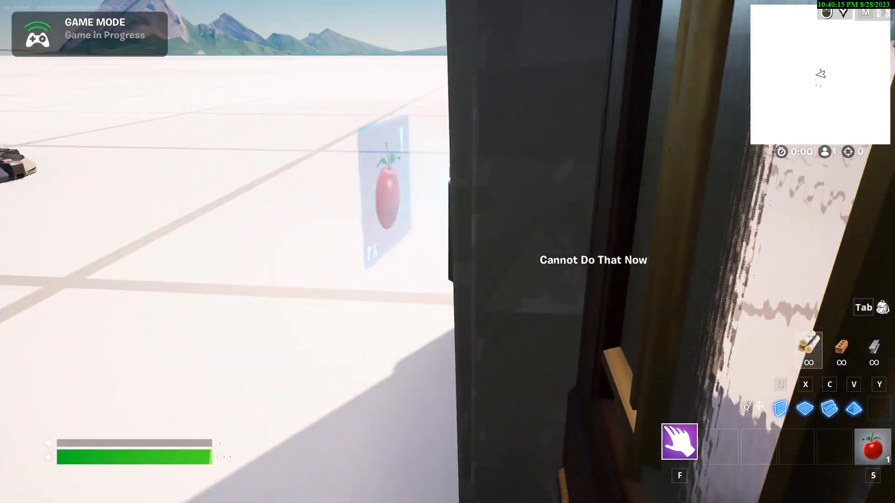
pyautogui.press('w')
pyautogui.press('e')
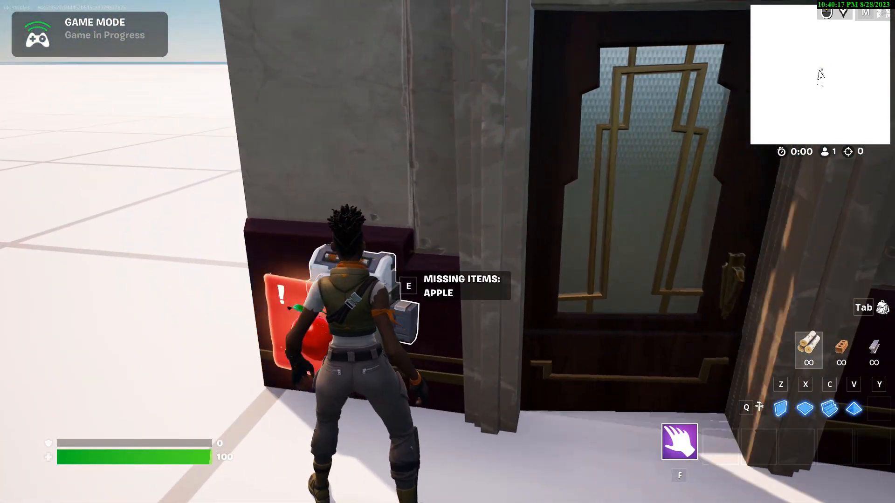
# Walk through the opened doorway into the lounge and back out to view the open door.
pyautogui.press('w')
pyautogui.press('w')
pyautogui.press('w')
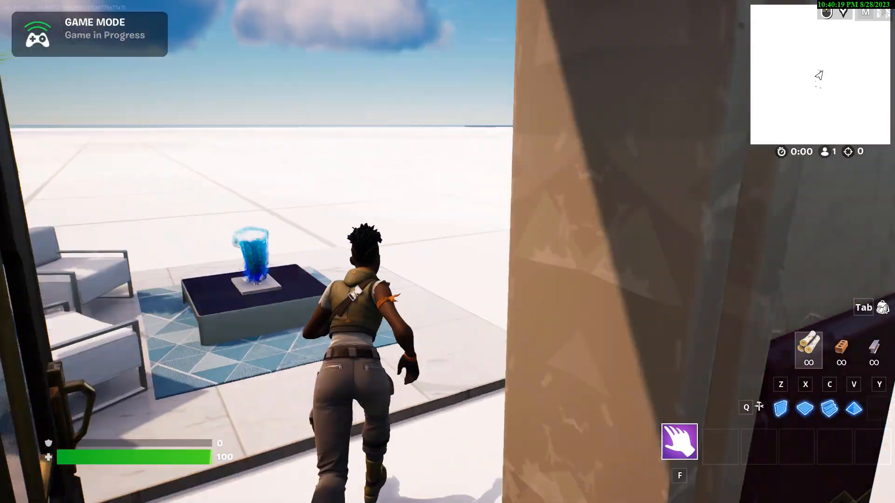
pyautogui.press('w')
pyautogui.press('w')
pyautogui.press('w')
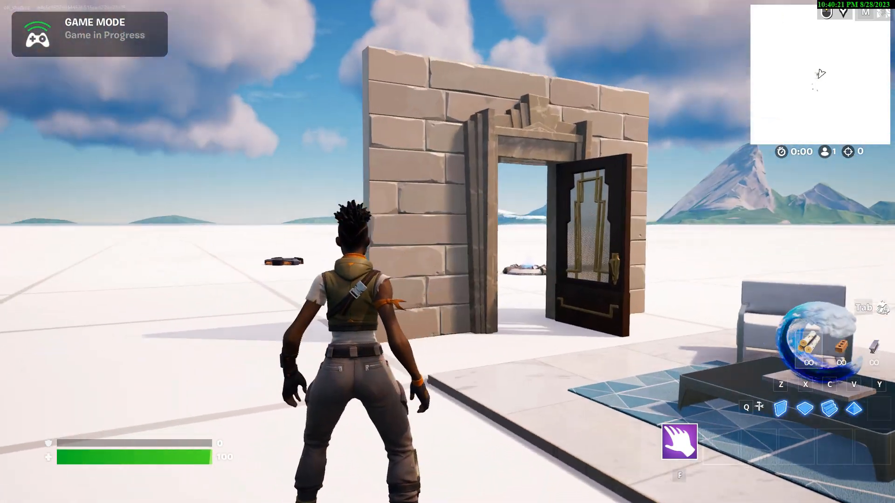
pyautogui.press('w')
pyautogui.press('w')
pyautogui.press('w')
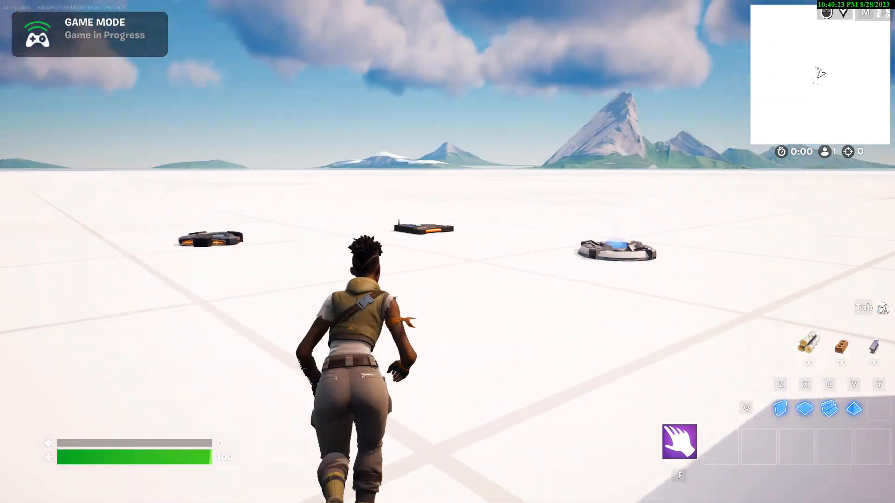
pyautogui.press('w')
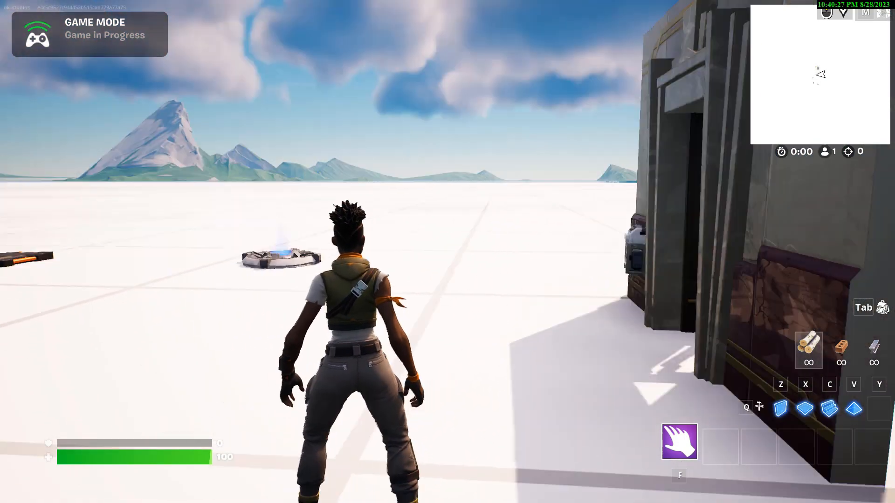
pyautogui.press('w')
pyautogui.press('w')
pyautogui.press('w')
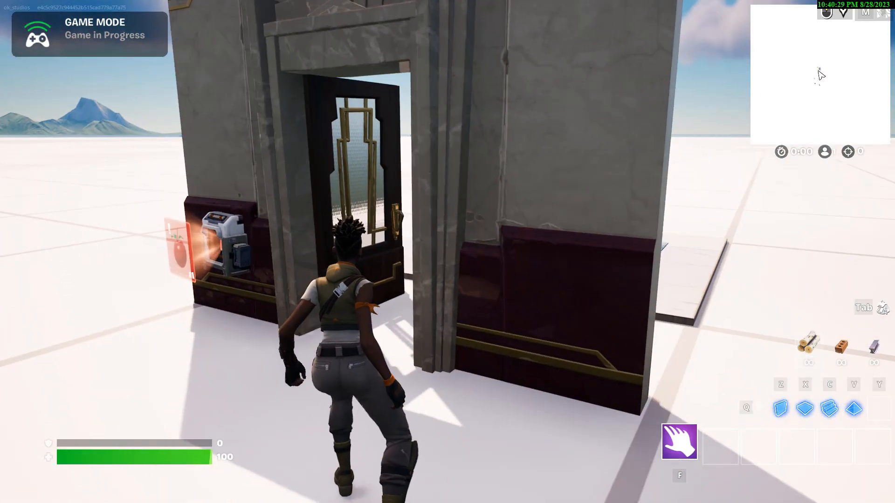
pyautogui.press('w')
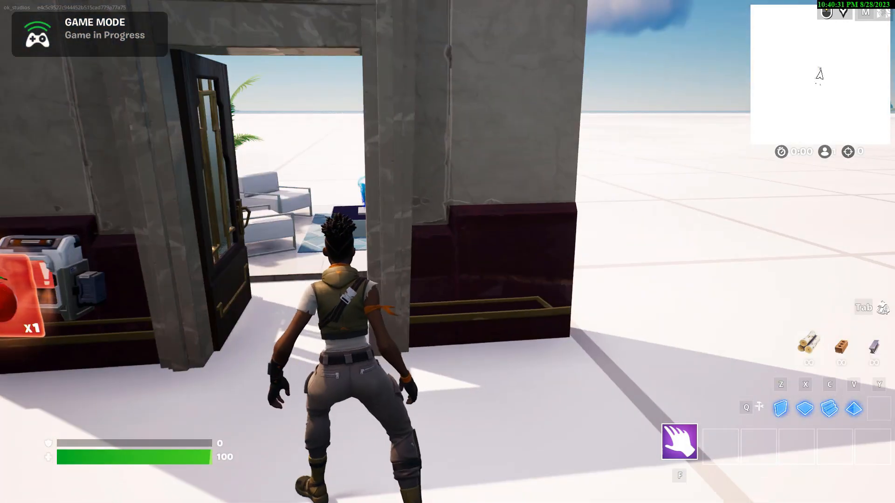
pyautogui.press('s')
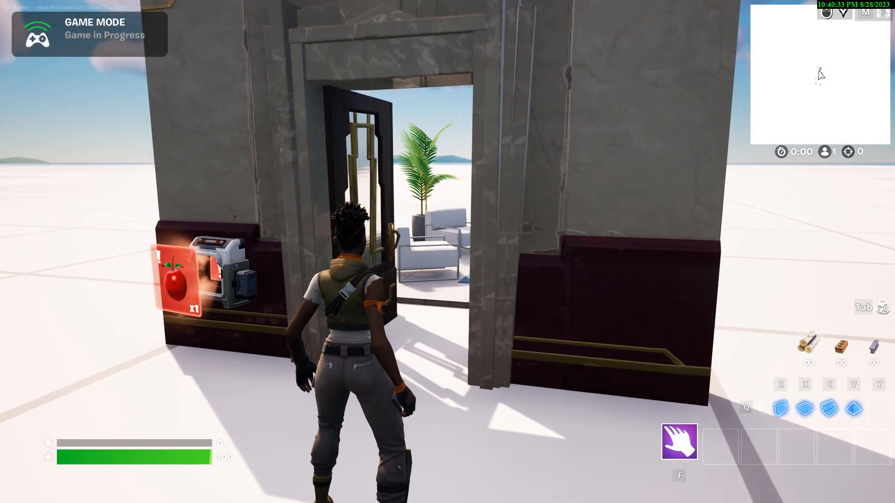
pyautogui.press('w')
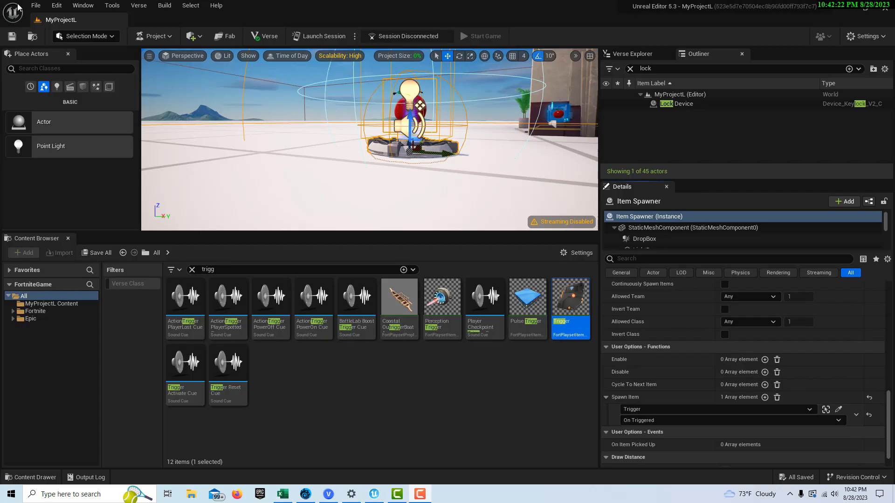
# Create a new project from the Blank island template.
pyautogui.click(37, 7)
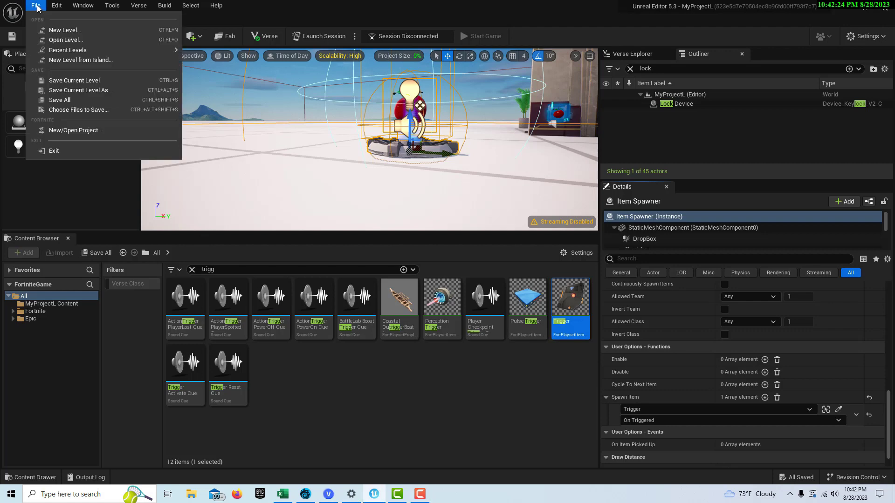
pyautogui.click(71, 133)
pyautogui.click(264, 250)
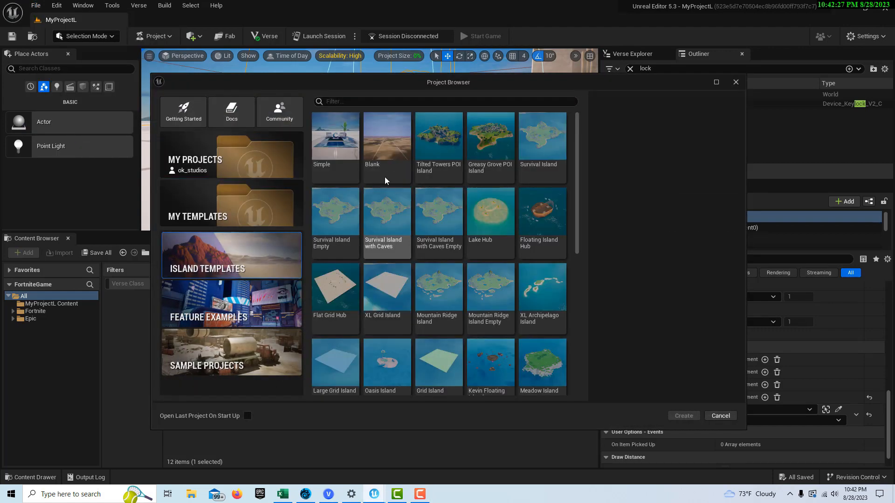
pyautogui.click(395, 150)
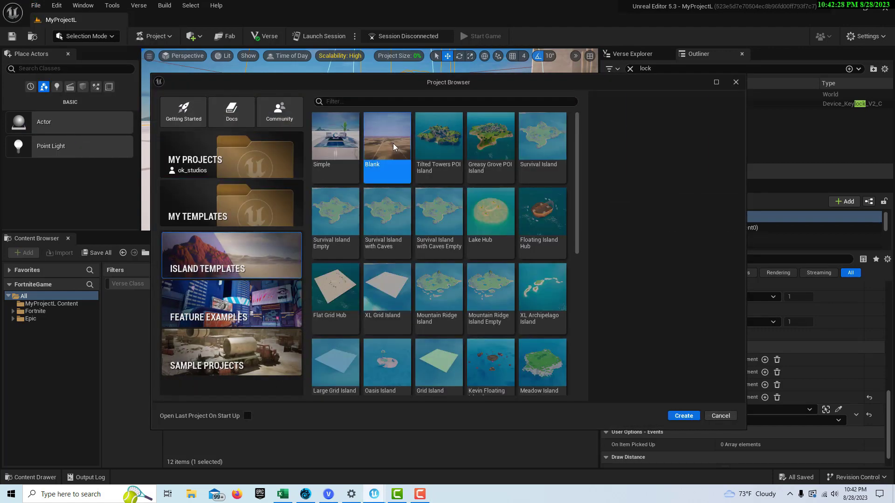
pyautogui.click(688, 415)
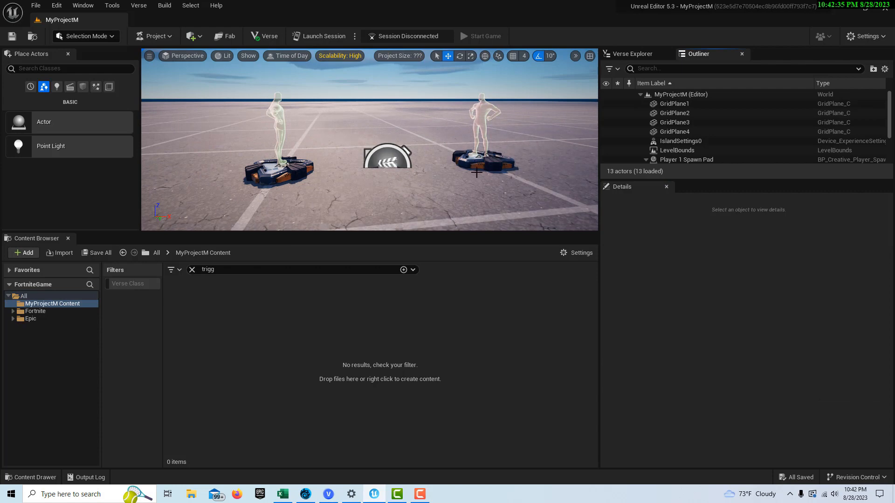
# Delete the Player 2 Spawn Pad, leaving only Player 1's pad.
pyautogui.click(489, 162)
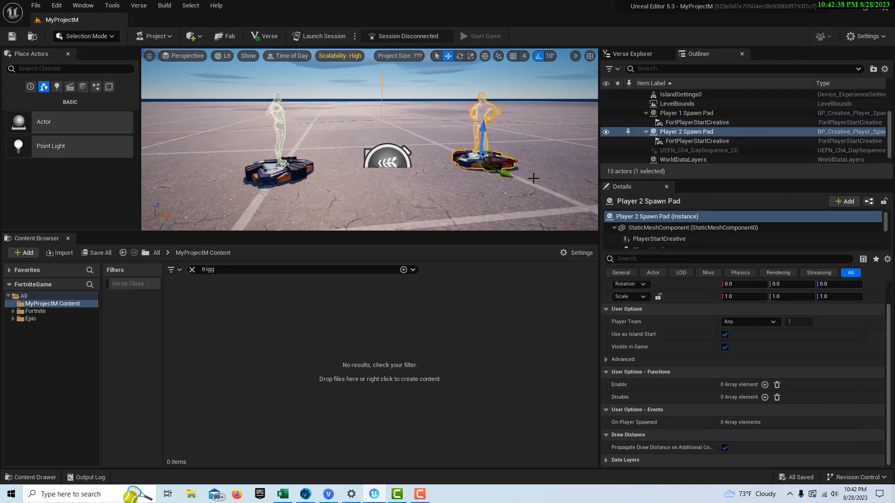
pyautogui.press('Delete')
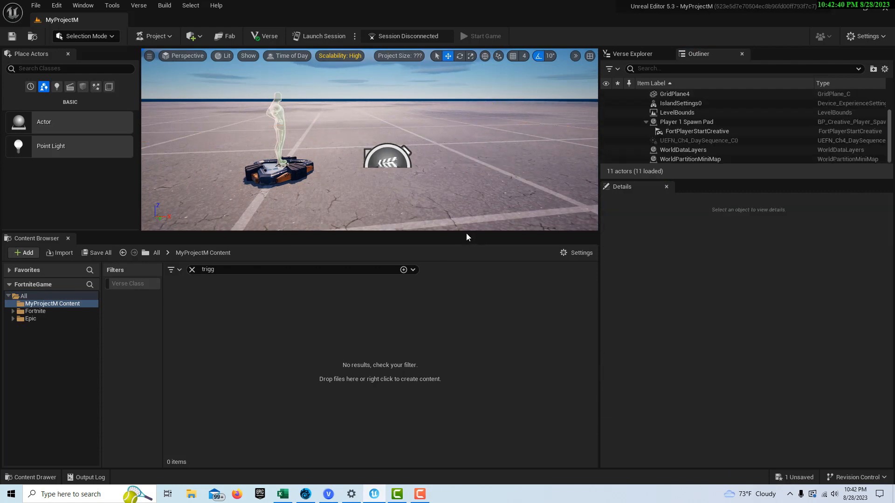
pyautogui.moveTo(466, 233); pyautogui.dragTo(467, 326)
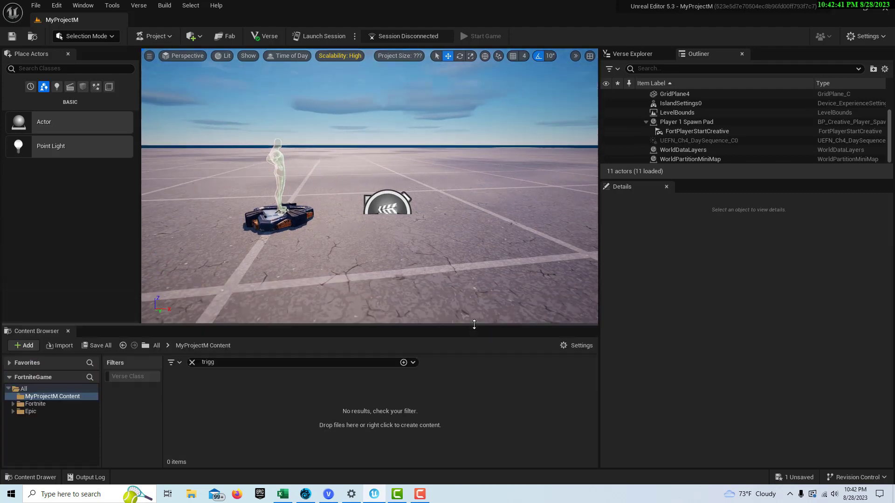
# Place a Trigger device on the grid floor in front of the spawn pad and position it.
pyautogui.click(23, 390)
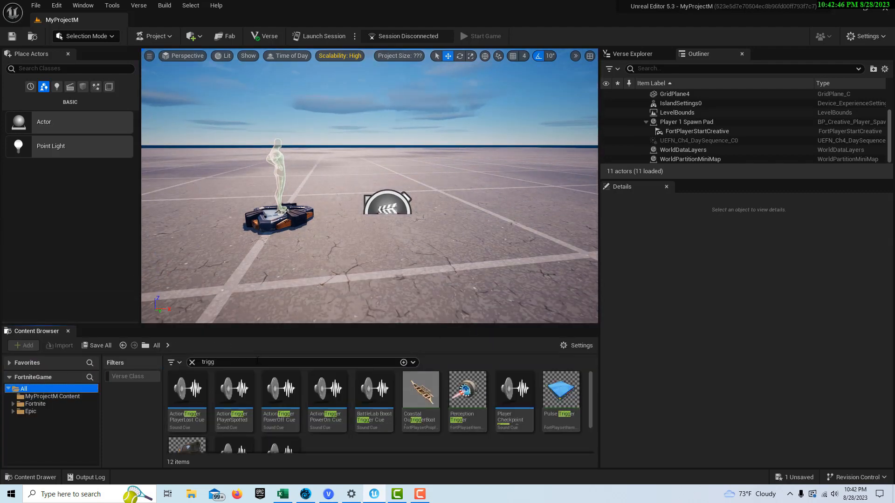
pyautogui.write('t')
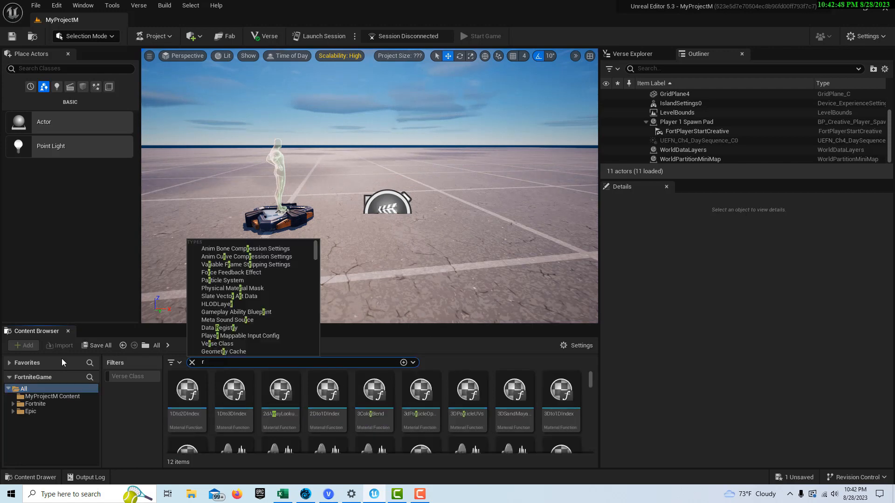
pyautogui.write('ri')
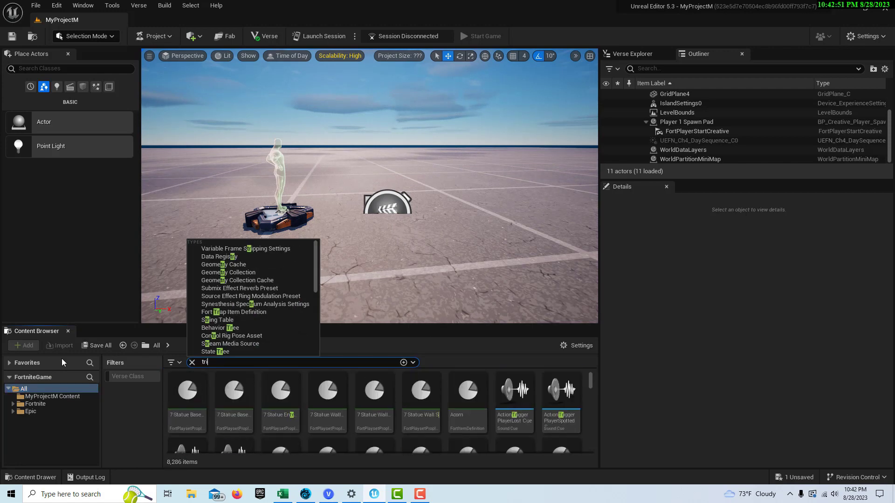
pyautogui.write('g')
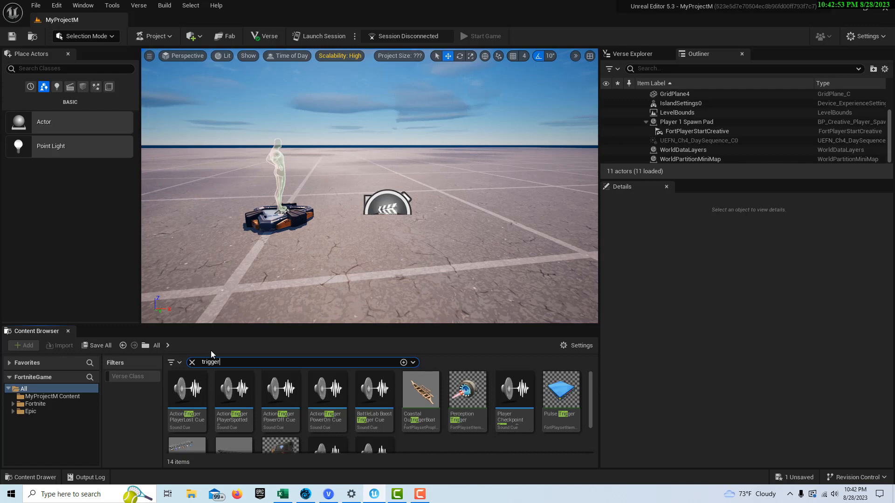
pyautogui.write('ger')
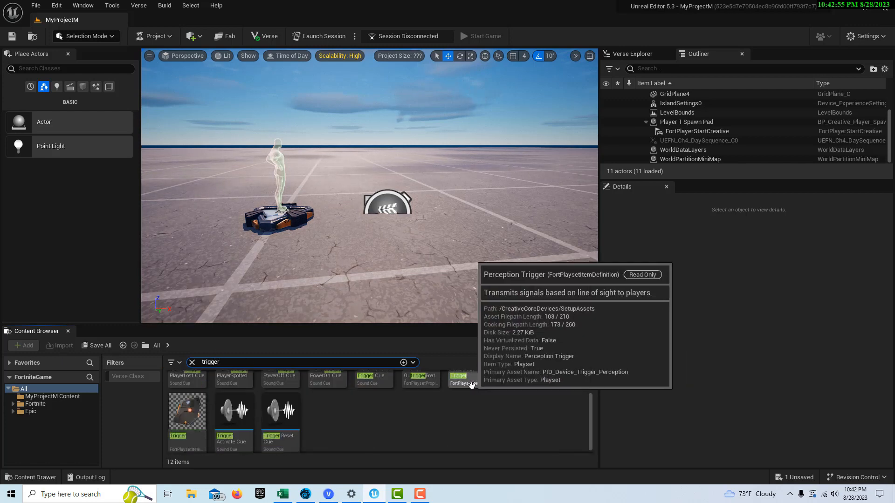
pyautogui.scroll(-3, 490, 406)
pyautogui.moveTo(187, 413); pyautogui.dragTo(341, 286)
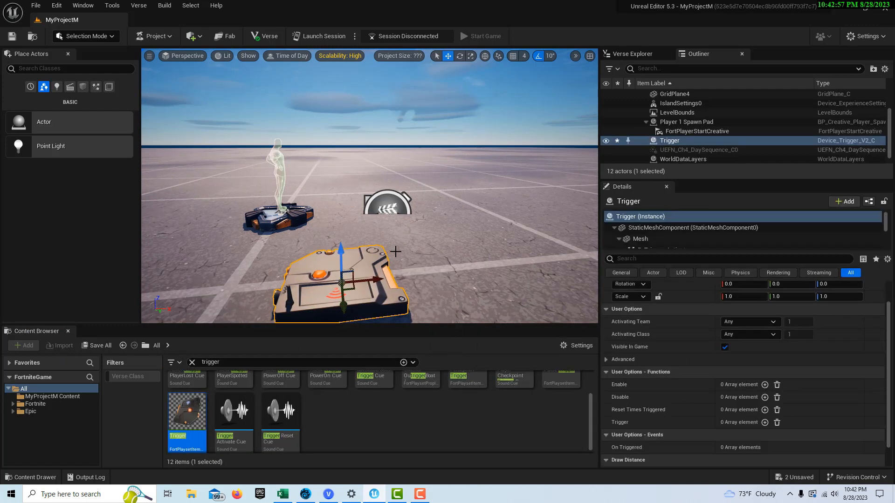
pyautogui.scroll(-3, 395, 260)
pyautogui.scroll(3, 371, 223)
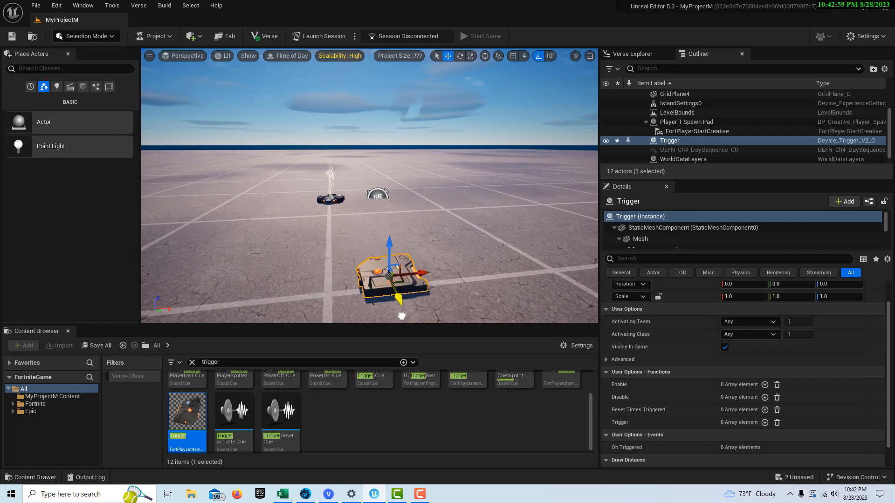
pyautogui.scroll(-3, 395, 280)
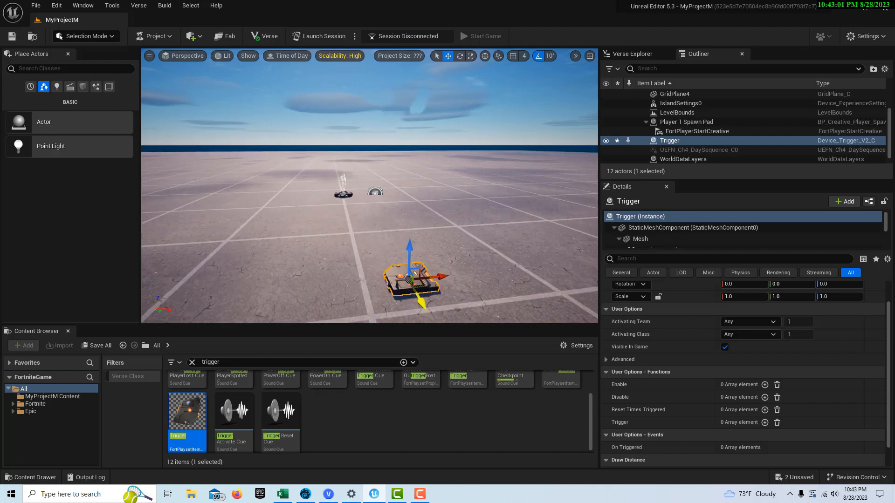
pyautogui.scroll(2, 420, 237)
pyautogui.moveTo(402, 257); pyautogui.dragTo(427, 321)
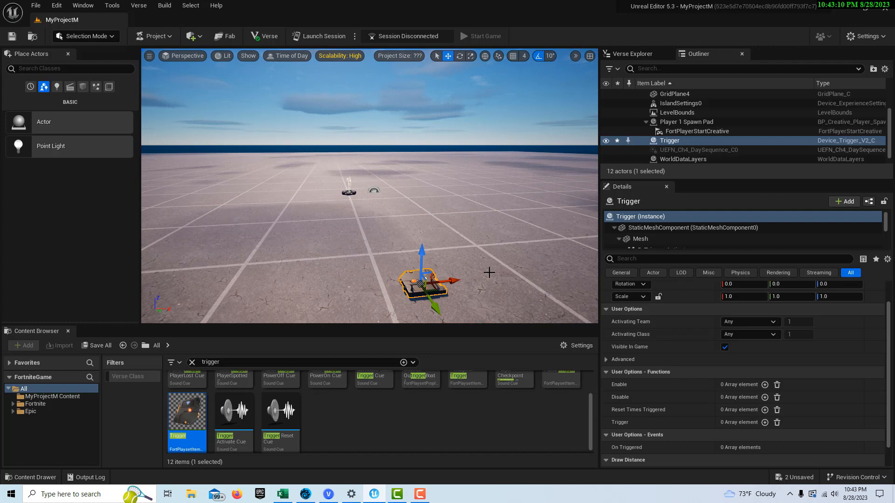
pyautogui.moveTo(422, 284); pyautogui.dragTo(431, 297)
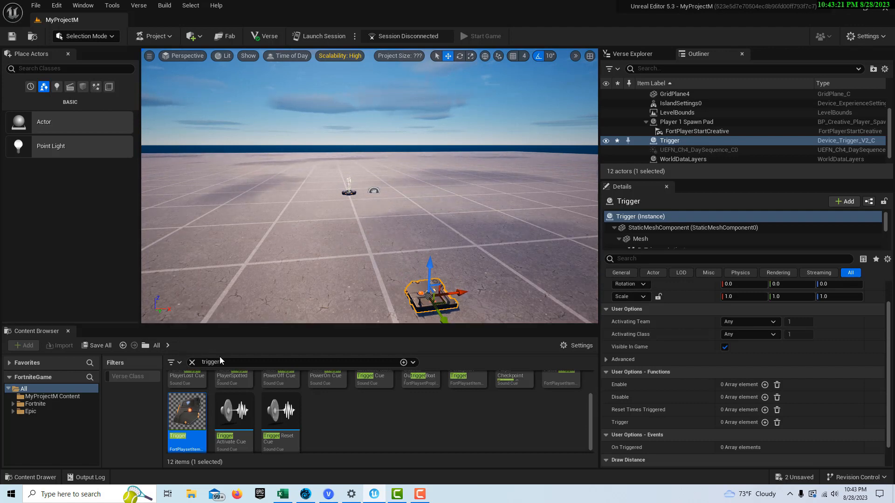
pyautogui.write('door')
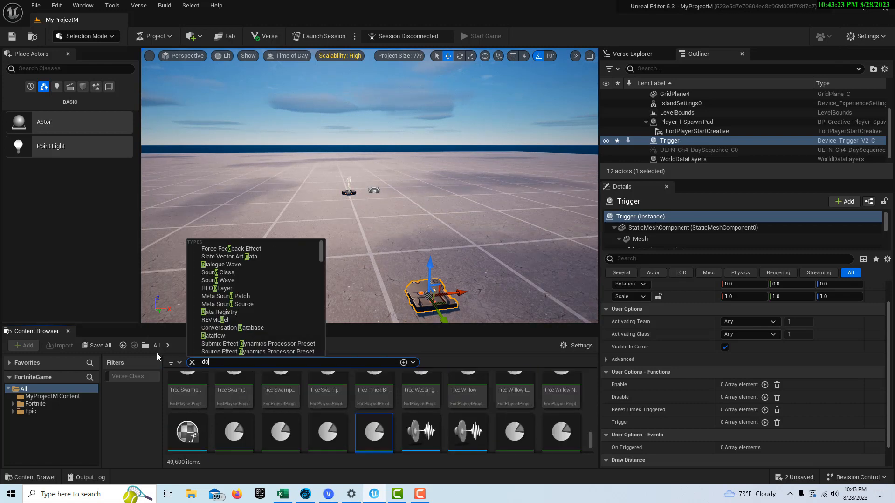
# Place an ArcticBase DoorwayCenter Thin wall and a Lock Device beyond the trigger.
pyautogui.moveTo(374, 409); pyautogui.dragTo(371, 204)
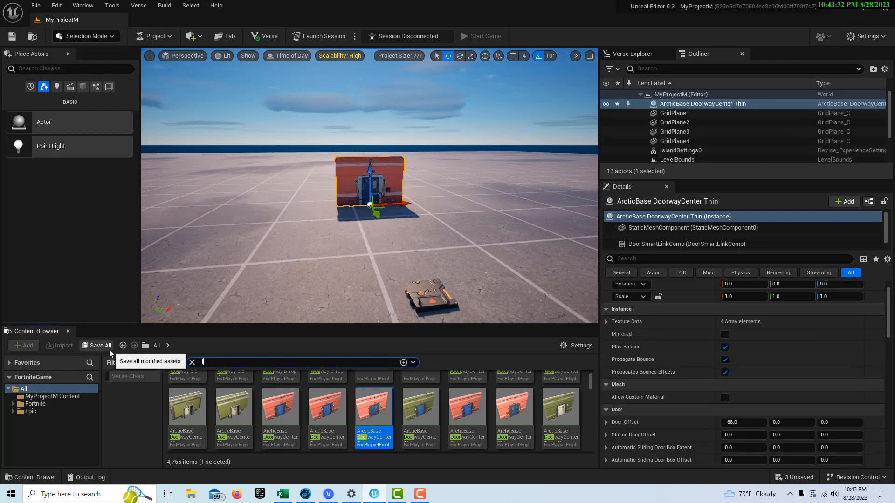
pyautogui.write('lock')
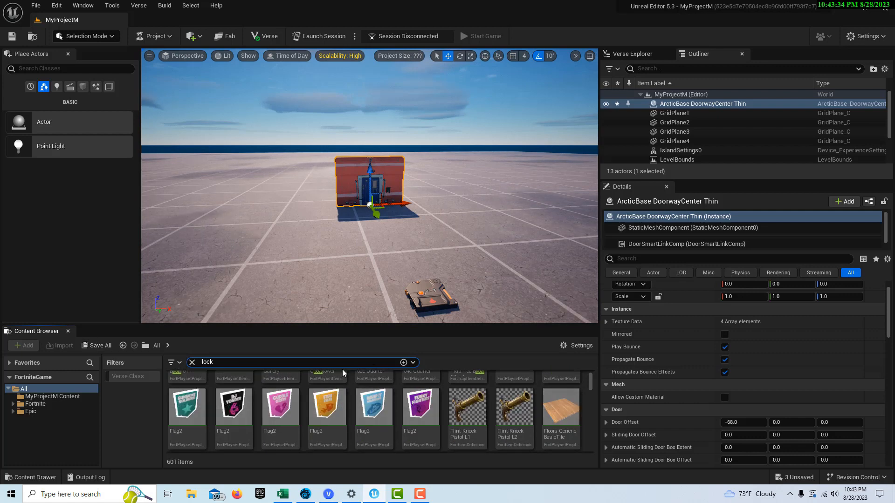
pyautogui.write(' de')
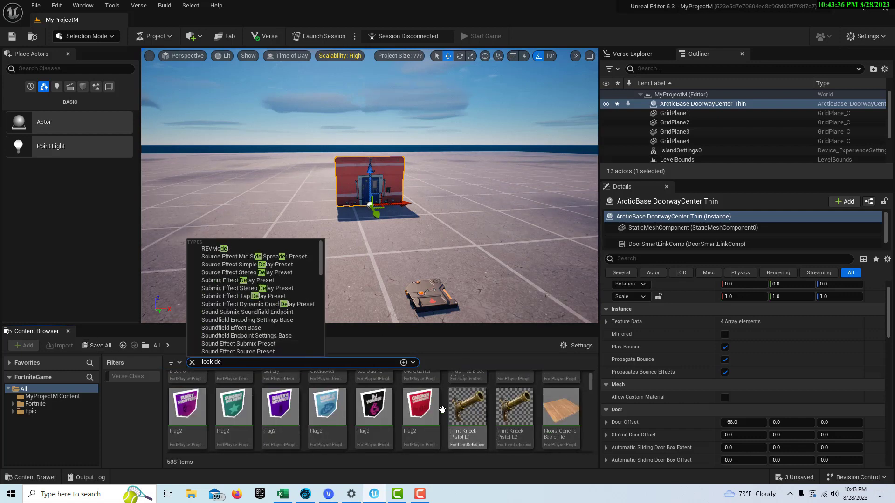
pyautogui.moveTo(326, 402); pyautogui.dragTo(389, 240)
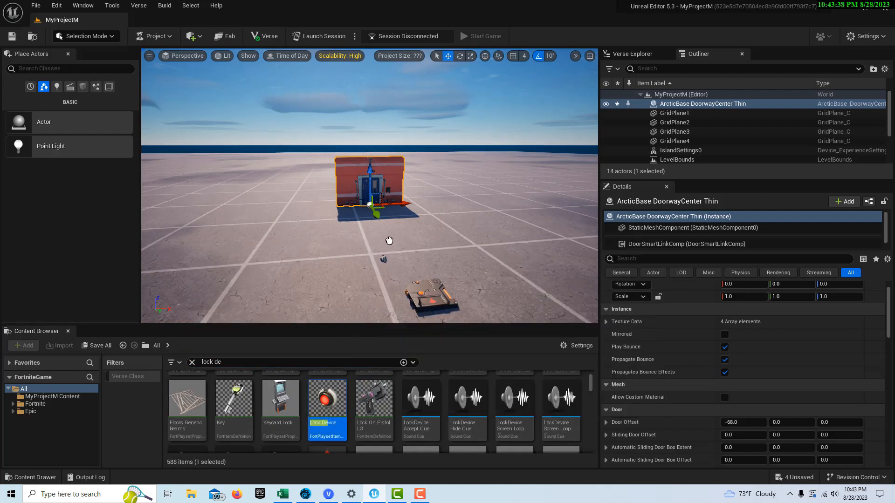
pyautogui.click(386, 217)
pyautogui.moveTo(390, 203); pyautogui.dragTo(389, 199)
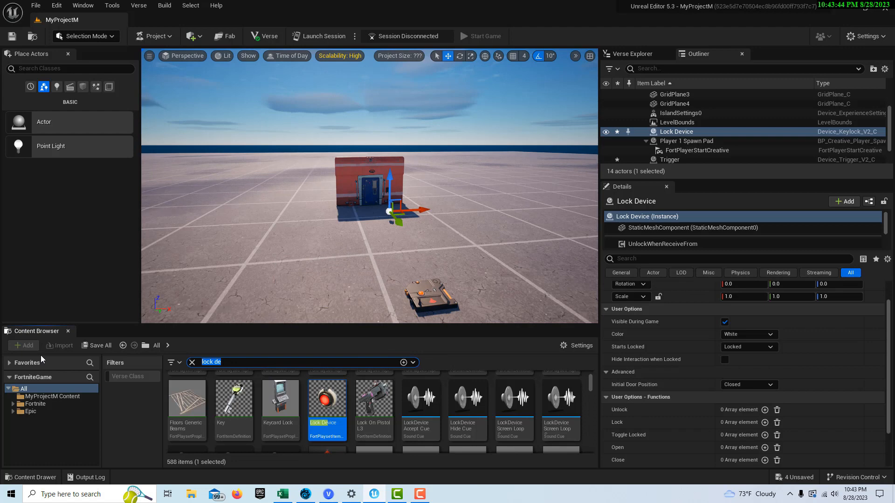
pyautogui.write('item')
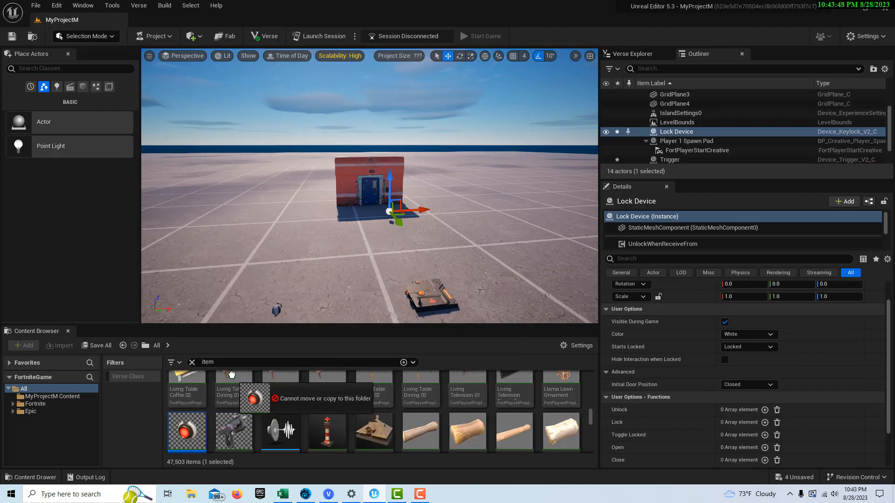
# Place an Item Spawner on the floor in front of the doorway wall and select it.
pyautogui.moveTo(186, 430); pyautogui.dragTo(180, 435)
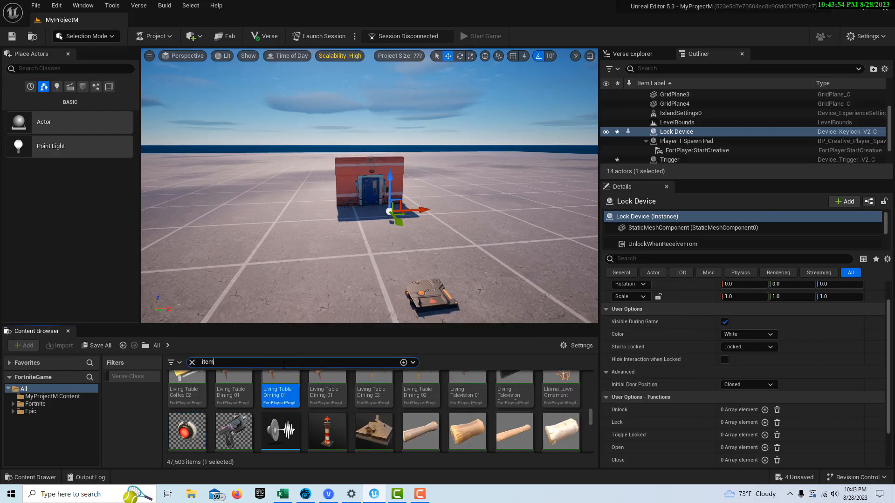
pyautogui.write(' span')
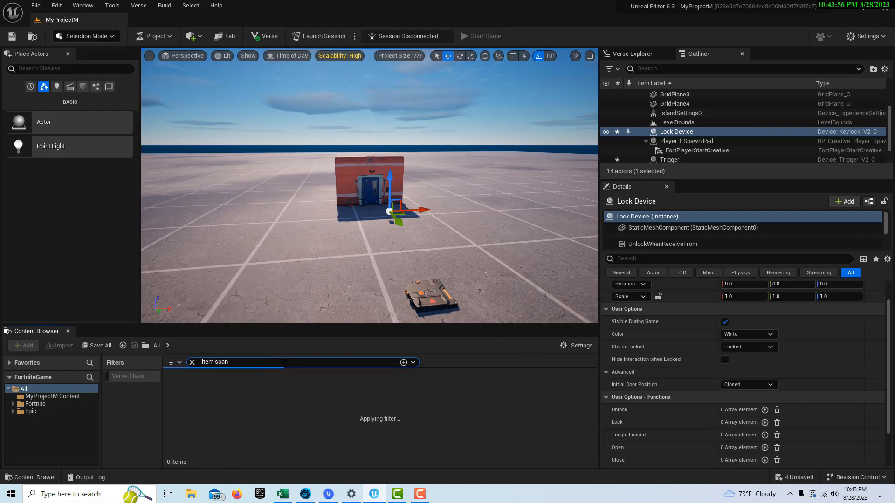
pyautogui.press('BackSpace')
pyautogui.write('w')
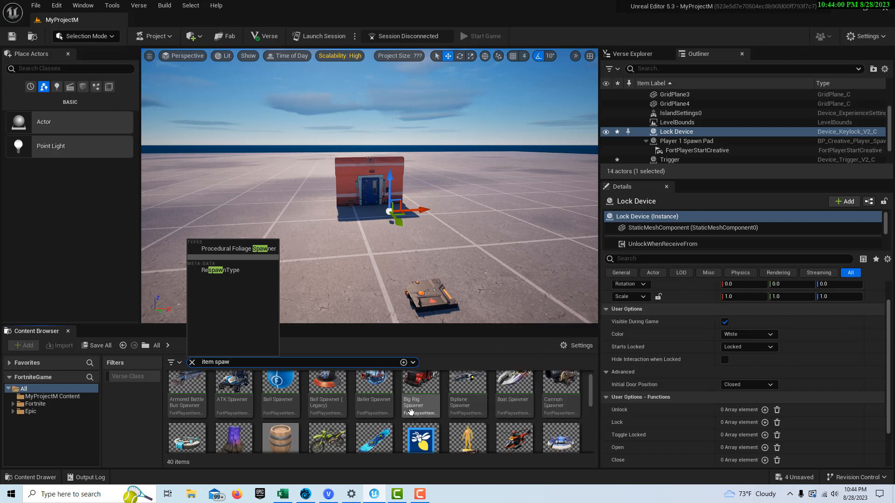
pyautogui.scroll(-1, 477, 421)
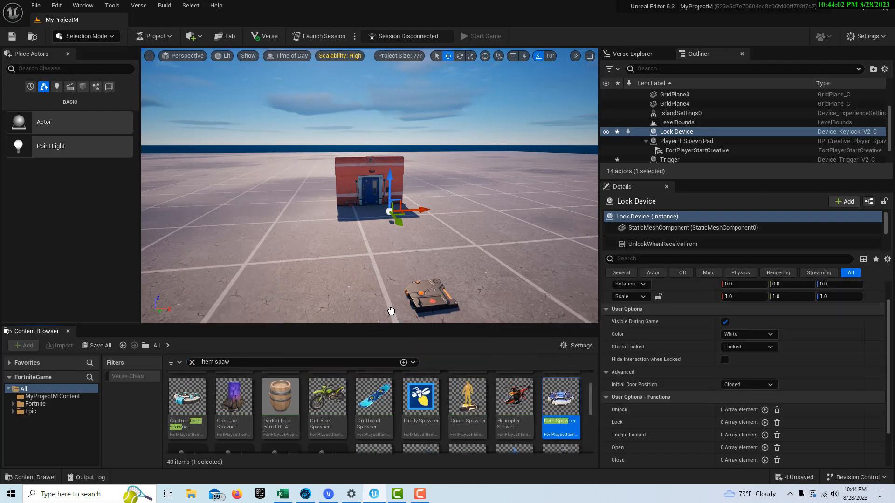
pyautogui.moveTo(562, 411); pyautogui.dragTo(367, 238)
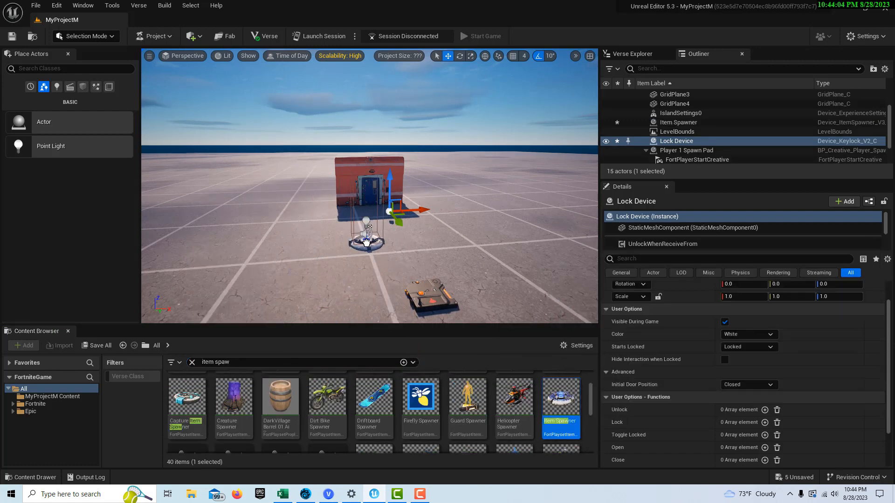
pyautogui.click(366, 241)
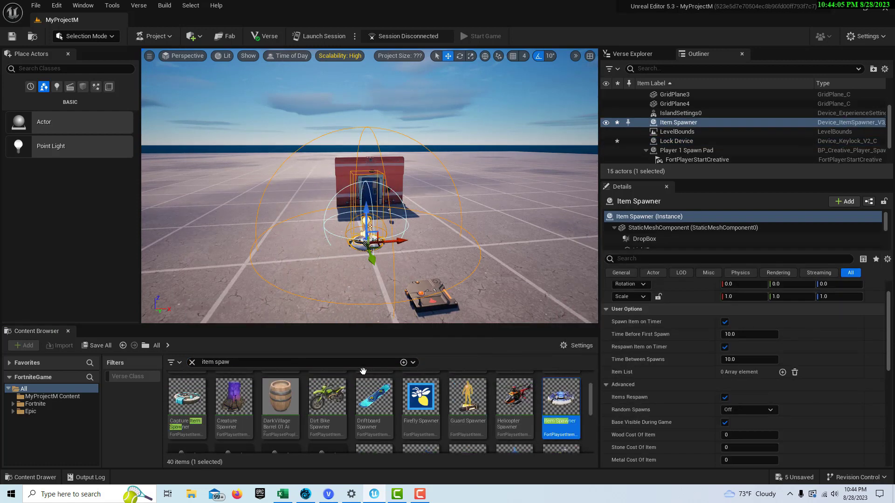
# Search 'conditional' and drop a Conditional Button in front of the door.
pyautogui.doubleClick(277, 361)
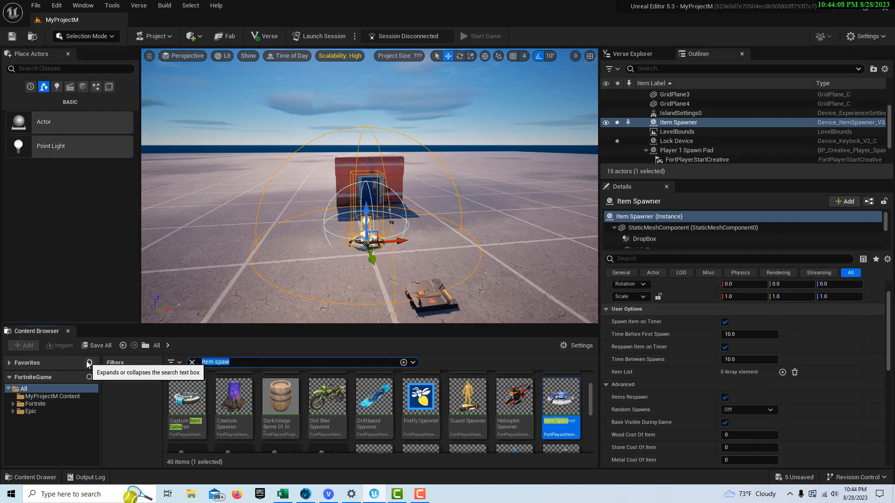
pyautogui.write('conditional')
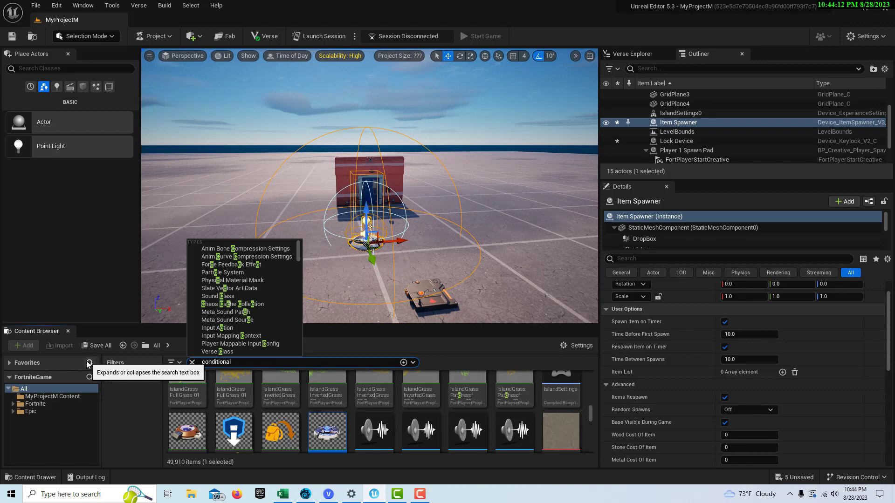
pyautogui.press('Return')
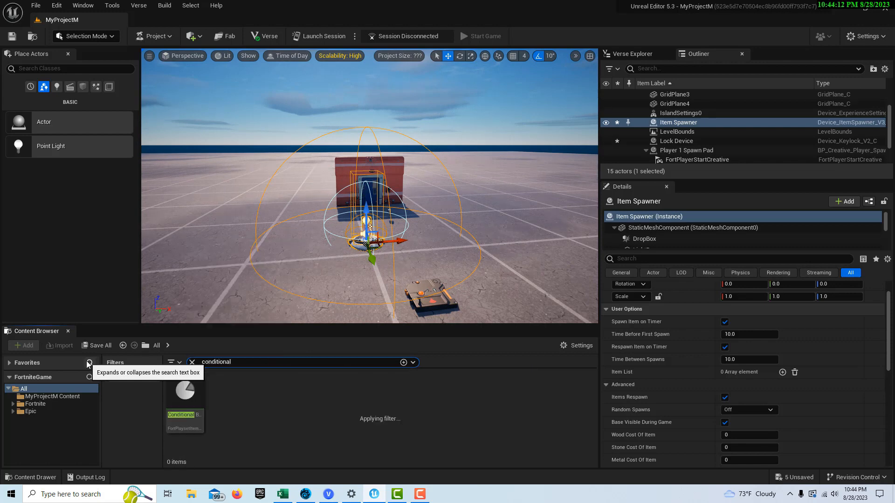
pyautogui.click(184, 395)
pyautogui.moveTo(183, 397); pyautogui.dragTo(336, 222)
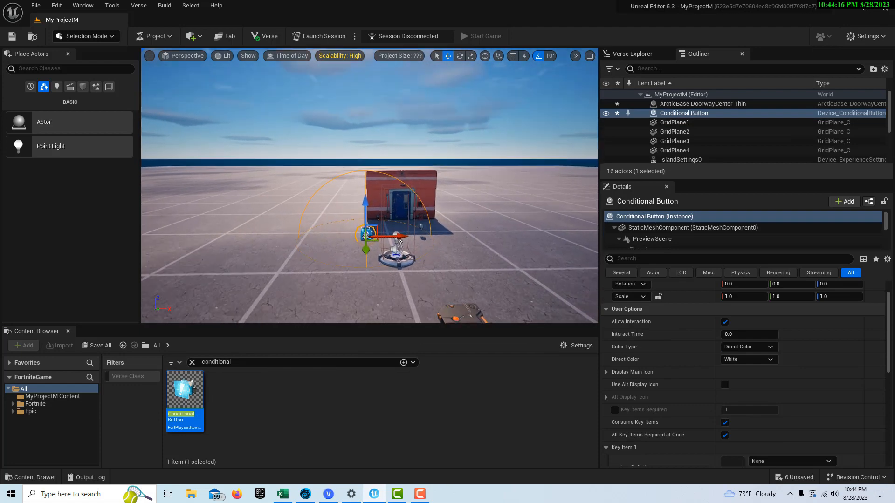
pyautogui.moveTo(369, 210)
pyautogui.mouseDown(button='right')
pyautogui.moveTo(350, 224)
pyautogui.moveTo(398, 238)
pyautogui.mouseUp(button='right')
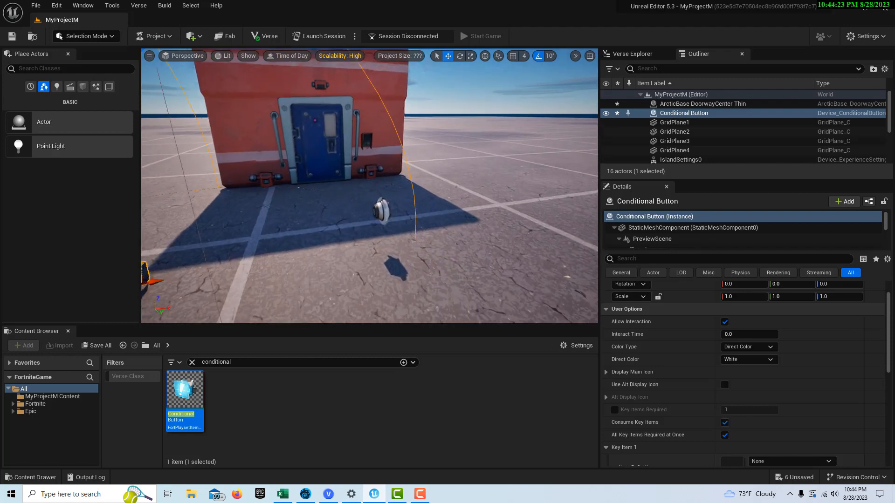
pyautogui.click(383, 214)
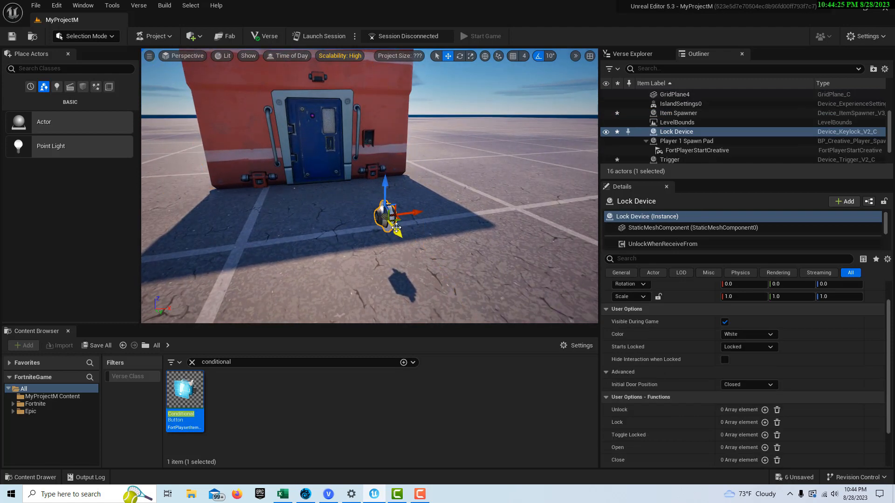
# Move the Lock Device onto the door, rotate it 90 degrees and slide it into place, starting locked.
pyautogui.moveTo(397, 227); pyautogui.dragTo(337, 176)
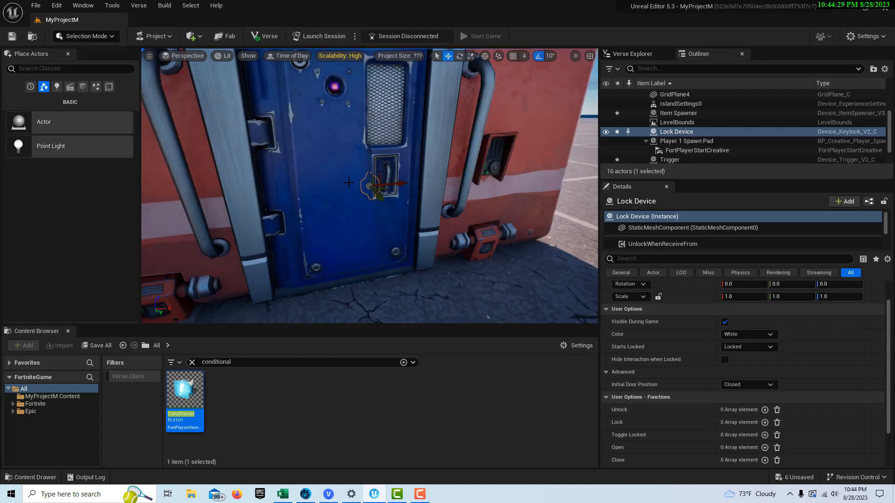
pyautogui.scroll(-3, 348, 185)
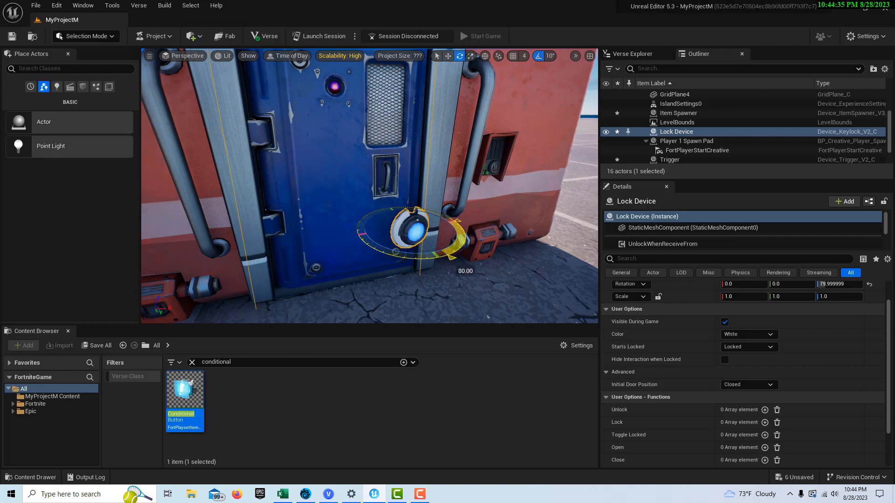
pyautogui.moveTo(458, 241); pyautogui.dragTo(466, 234)
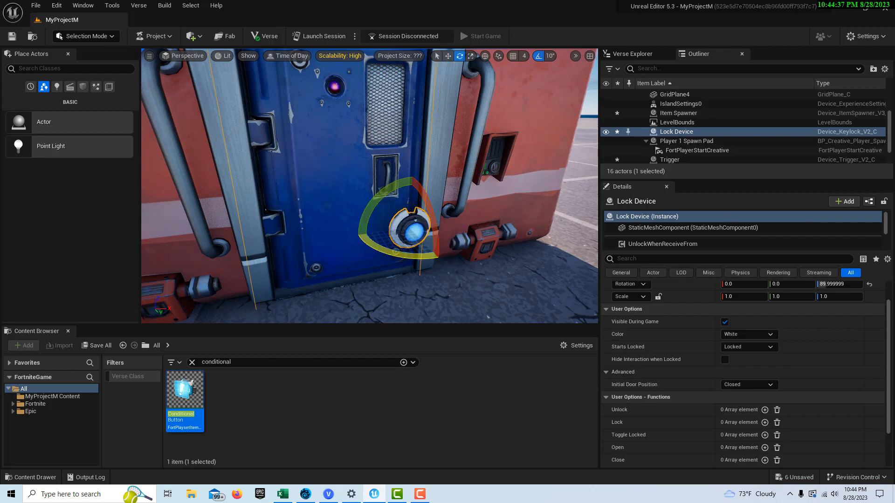
pyautogui.press('w')
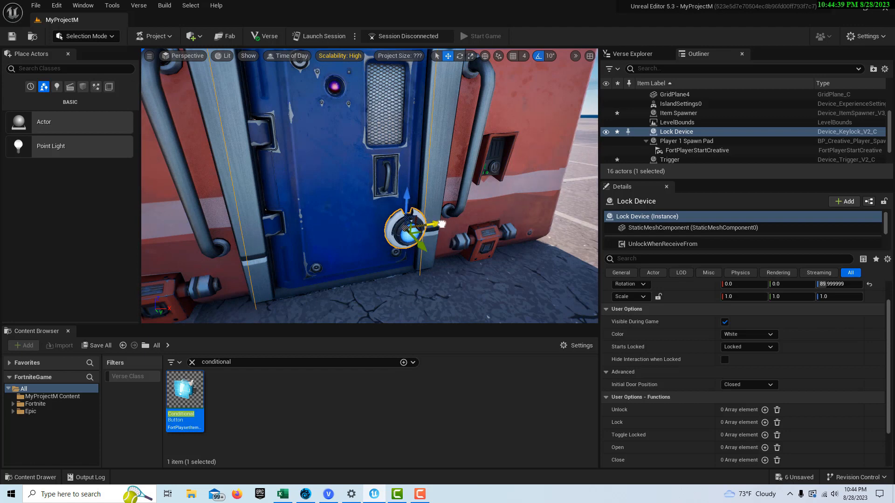
pyautogui.moveTo(448, 224); pyautogui.dragTo(397, 227)
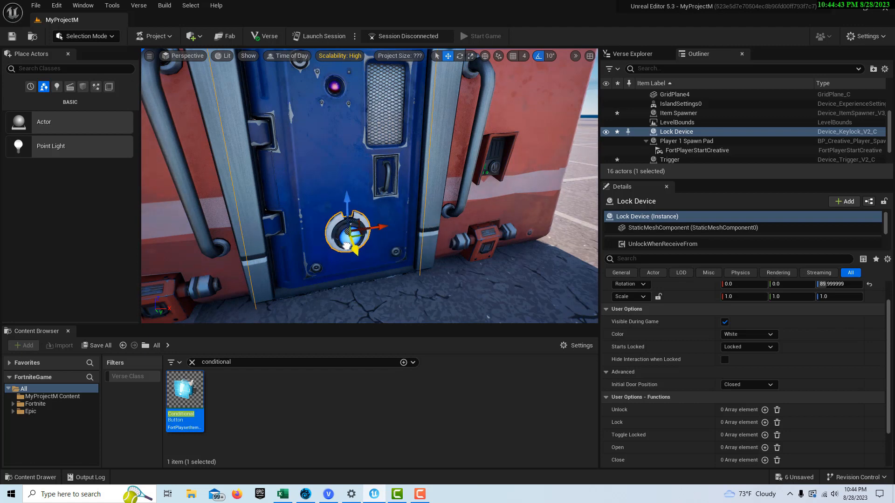
pyautogui.scroll(-5, 354, 258)
pyautogui.scroll(-2, 350, 268)
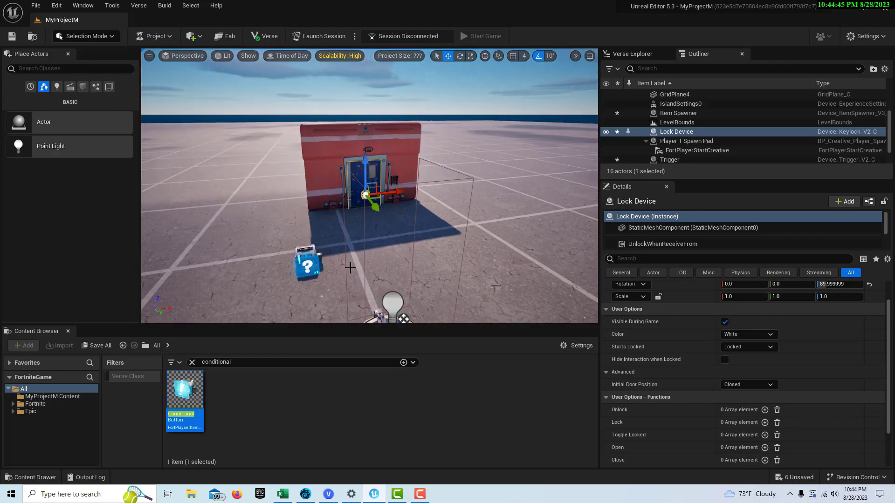
pyautogui.click(308, 266)
# Raise the Conditional Button up to wall height beside the blue door.
pyautogui.moveTo(306, 259)
pyautogui.mouseDown()
pyautogui.moveTo(293, 245)
pyautogui.moveTo(308, 248)
pyautogui.mouseUp()
pyautogui.scroll(3, 330, 246)
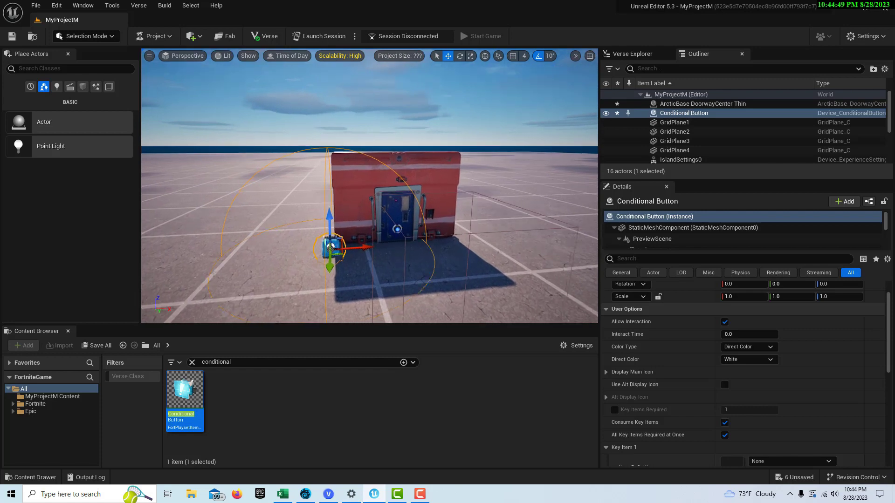
pyautogui.scroll(3, 330, 246)
pyautogui.scroll(3, 335, 231)
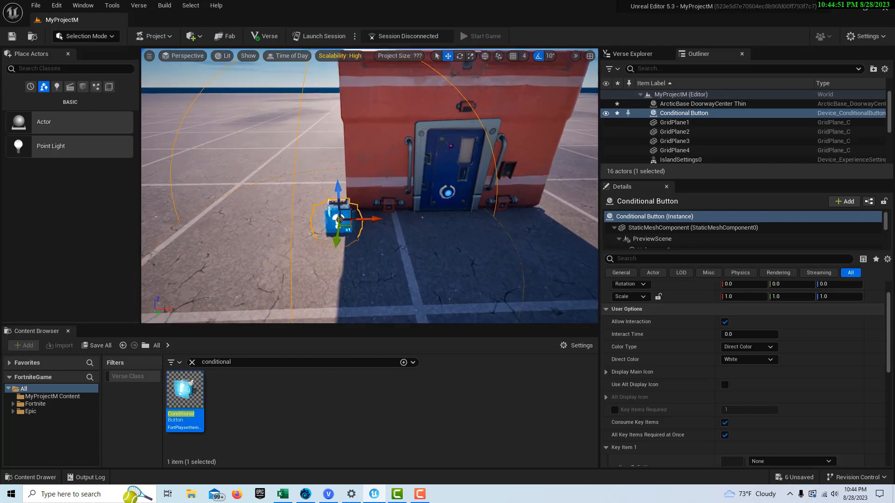
pyautogui.scroll(2, 338, 220)
pyautogui.scroll(2, 329, 238)
pyautogui.scroll(1, 316, 268)
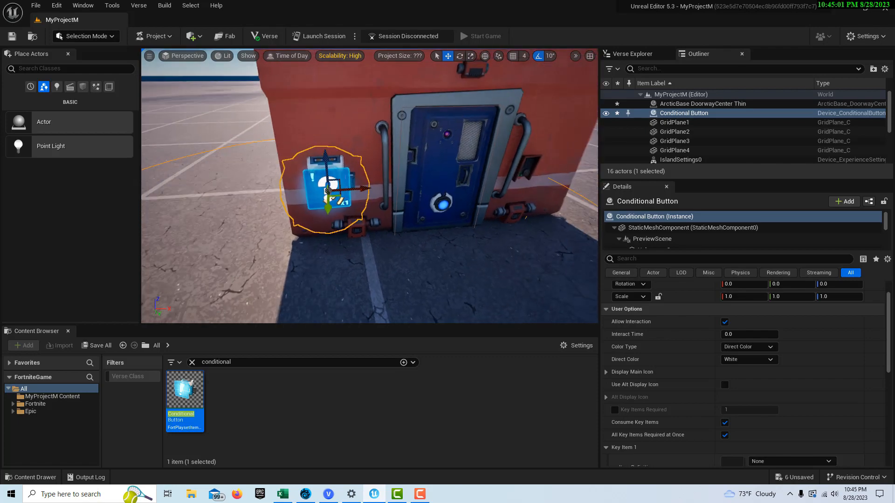
pyautogui.scroll(2, 369, 189)
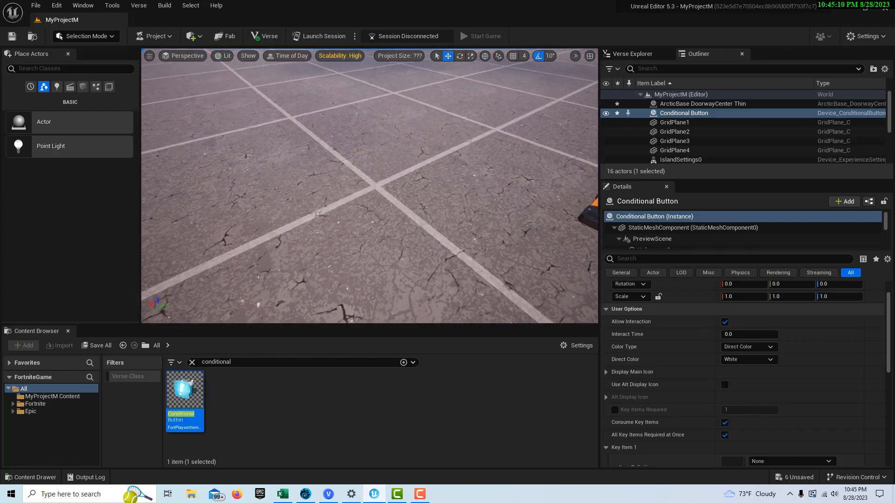
pyautogui.moveTo(533, 285); pyautogui.dragTo(225, 266, button='right')
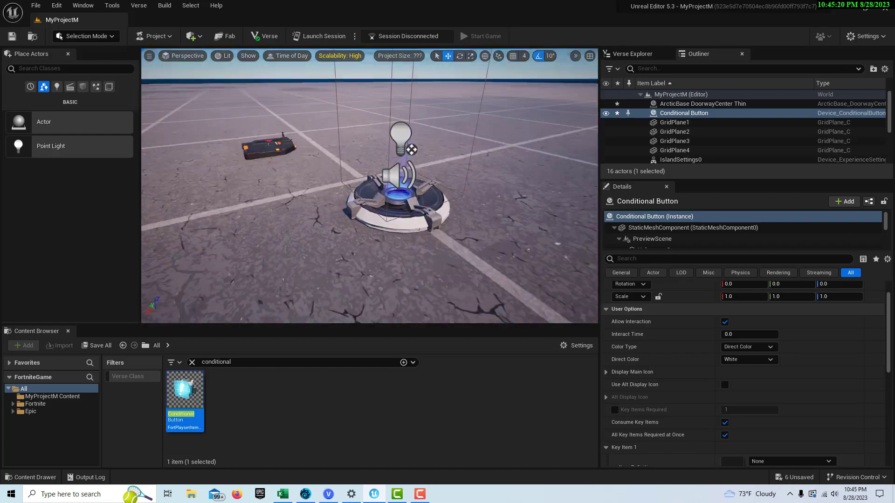
pyautogui.moveTo(370, 196); pyautogui.dragTo(350, 231, button='right')
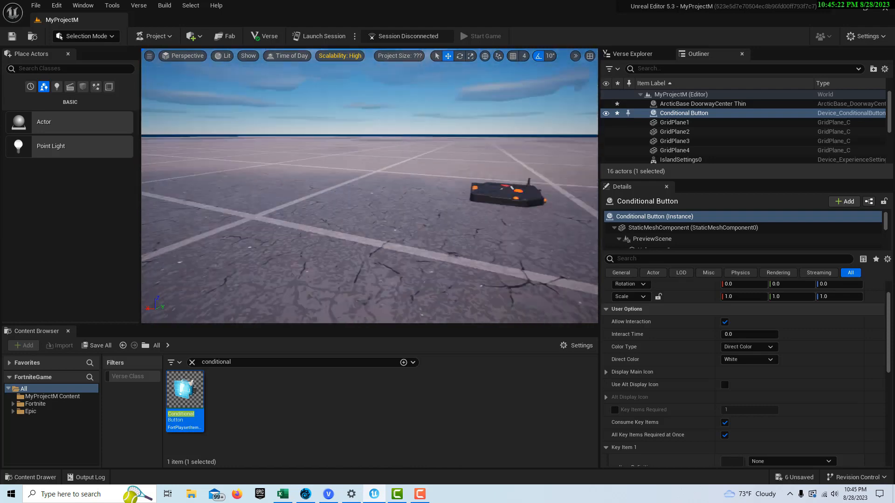
pyautogui.scroll(6, 386, 271)
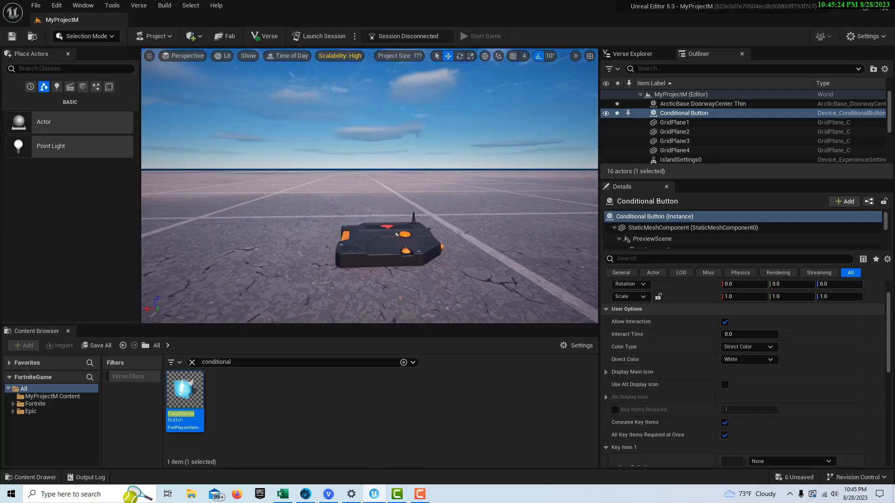
# Navigate the view over to the Trigger and Item Spawner devices.
pyautogui.click(387, 271)
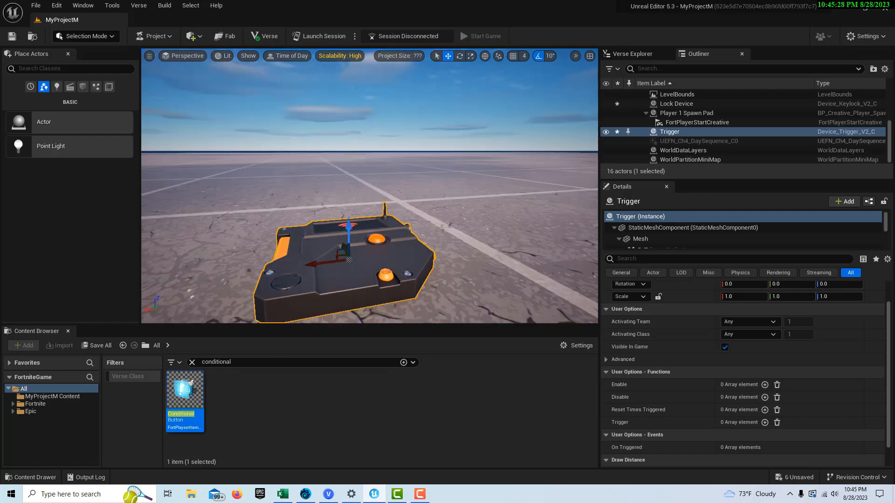
pyautogui.moveTo(510, 285); pyautogui.dragTo(454, 266, button='right')
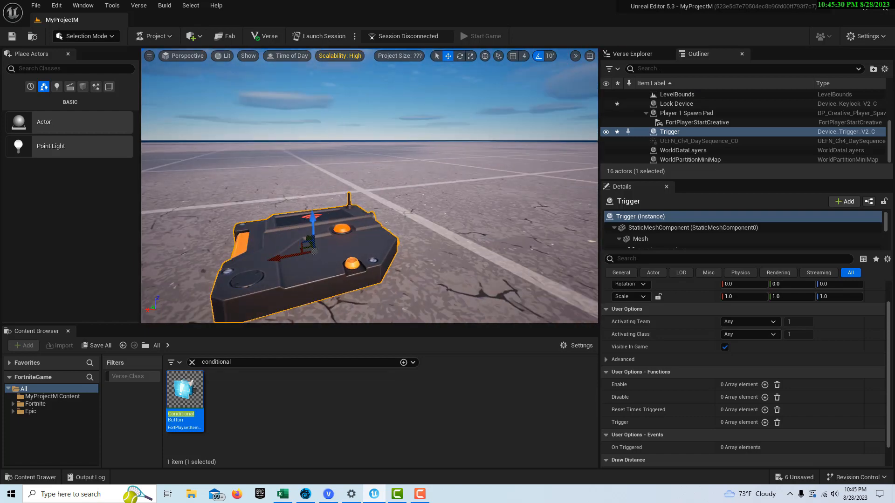
pyautogui.moveTo(385, 210)
pyautogui.mouseDown(button='right')
pyautogui.moveTo(245, 209)
pyautogui.moveTo(329, 317)
pyautogui.mouseUp(button='right')
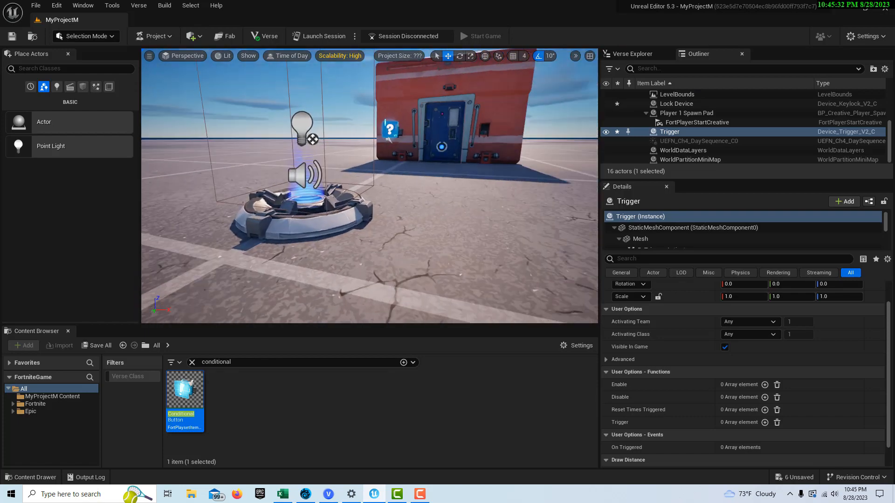
# Turn off the Item Spawner's spawn-on-timer and respawn-on-timer options.
pyautogui.click(329, 308)
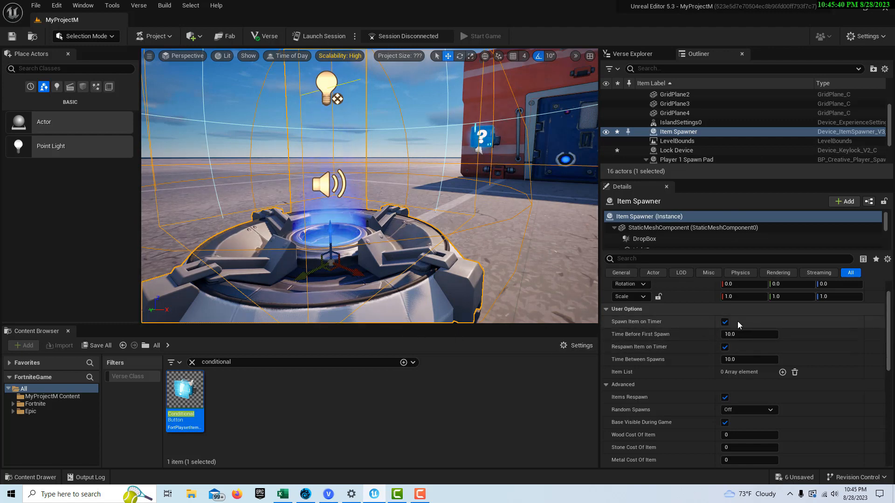
pyautogui.click(725, 321)
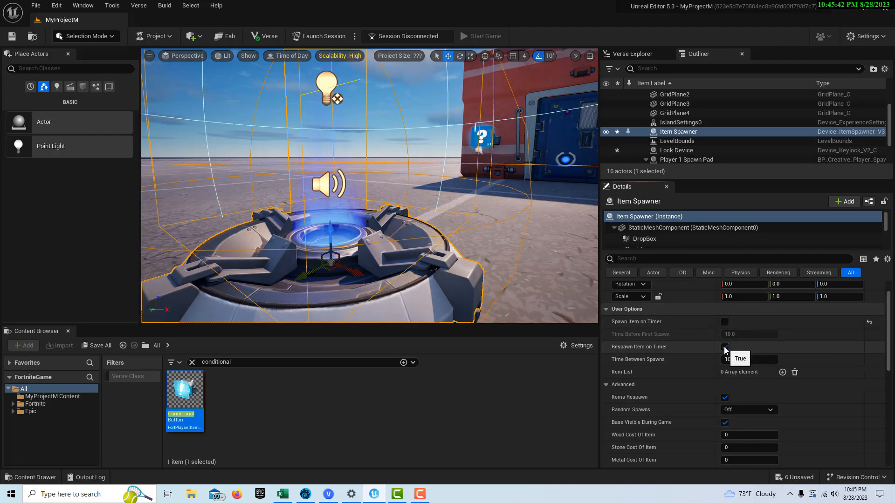
pyautogui.click(724, 347)
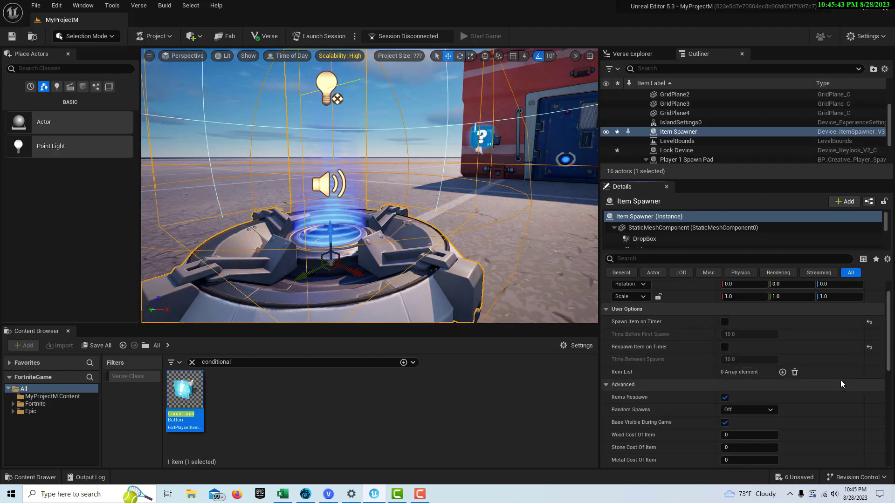
# Add an item list entry with Apple as the pickup to spawn.
pyautogui.click(783, 372)
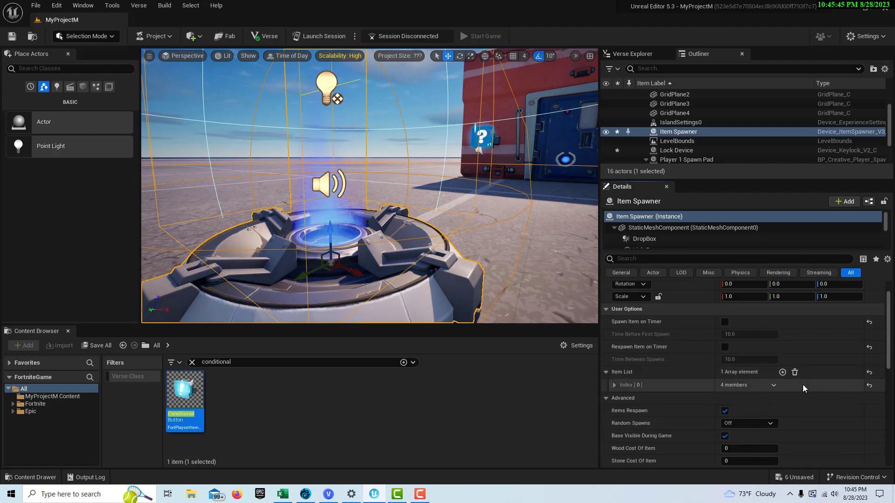
pyautogui.click(615, 385)
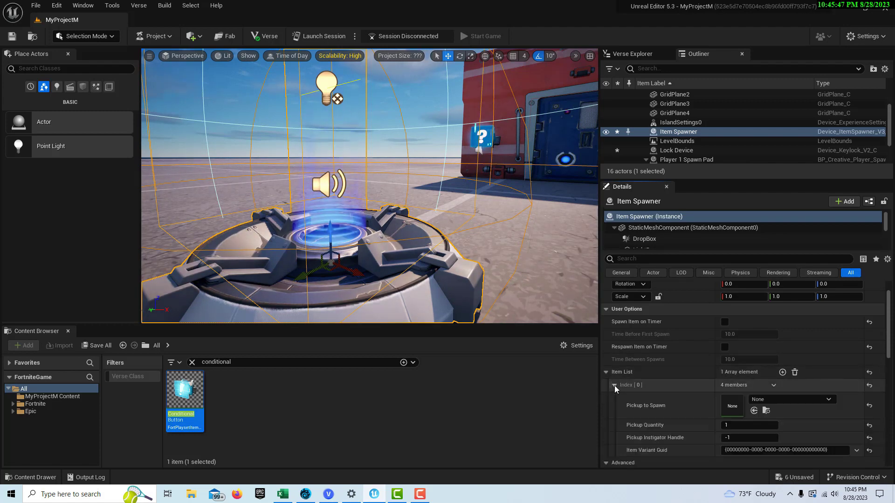
pyautogui.click(828, 402)
pyautogui.scroll(-3, 811, 336)
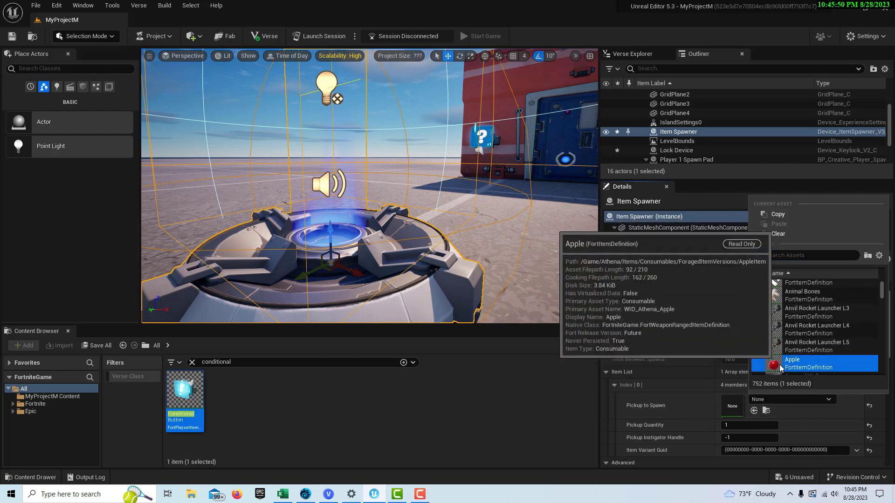
pyautogui.click(783, 363)
pyautogui.scroll(-5, 817, 367)
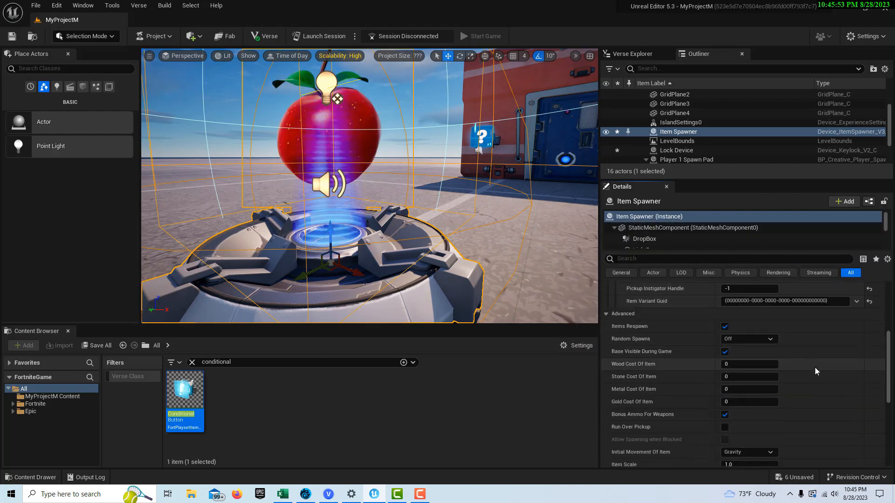
pyautogui.scroll(-1, 814, 367)
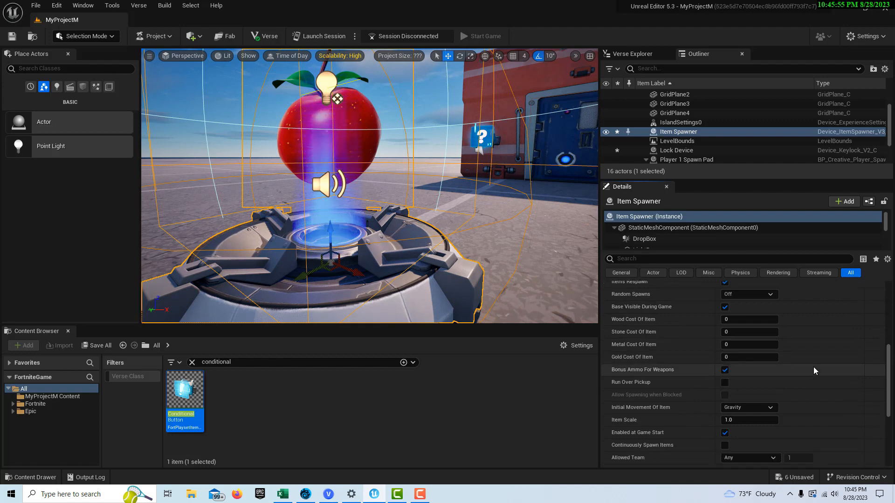
pyautogui.scroll(-2, 813, 367)
pyautogui.scroll(-3, 813, 364)
pyautogui.scroll(-2, 799, 362)
pyautogui.scroll(-2, 799, 362)
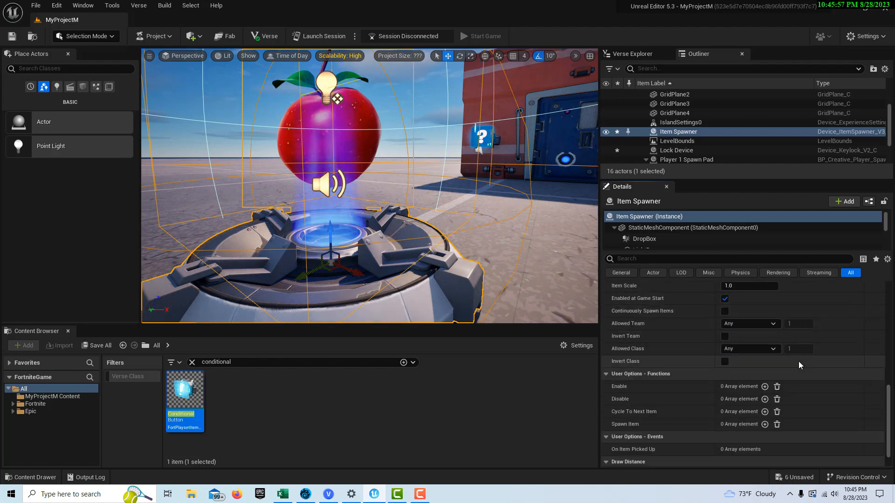
pyautogui.scroll(-1, 798, 361)
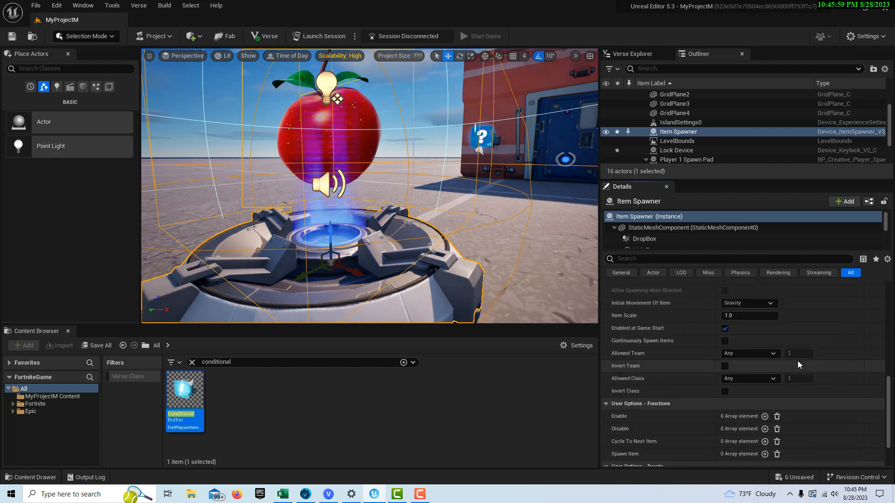
pyautogui.scroll(2, 797, 361)
pyautogui.scroll(2, 797, 360)
pyautogui.scroll(1, 798, 360)
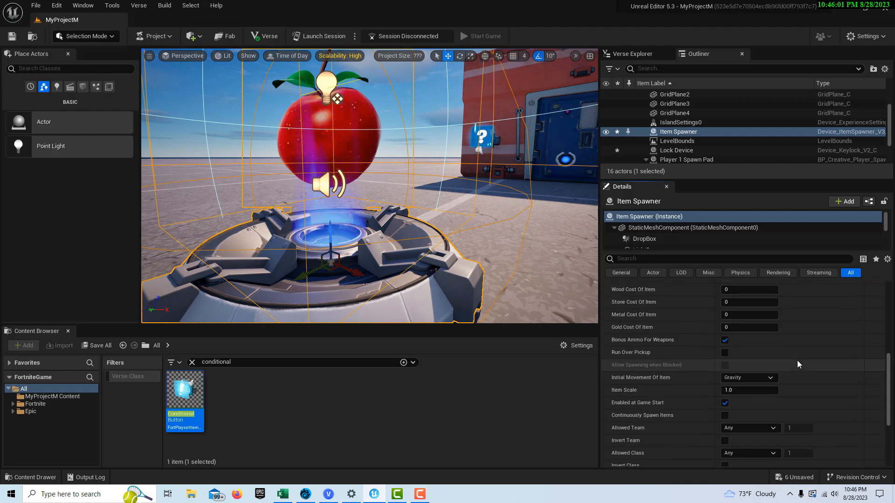
pyautogui.scroll(-2, 797, 360)
pyautogui.scroll(1, 795, 359)
pyautogui.scroll(-2, 796, 360)
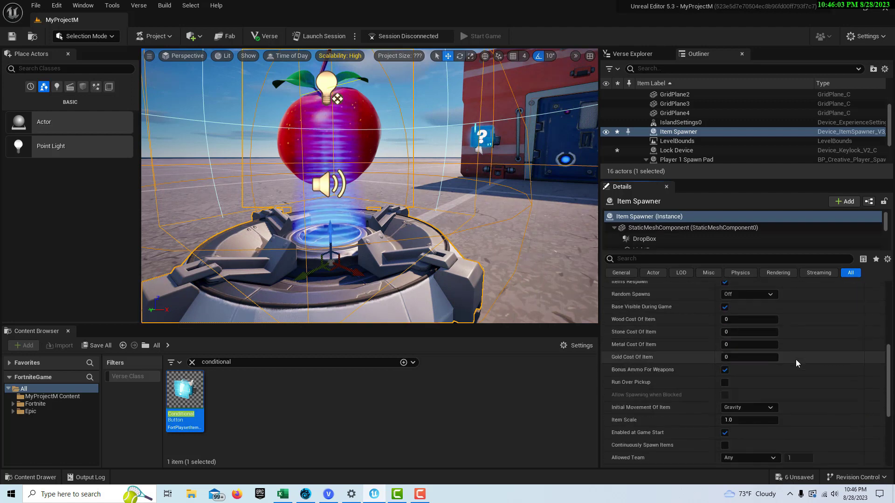
pyautogui.scroll(-1, 795, 360)
pyautogui.scroll(-3, 796, 360)
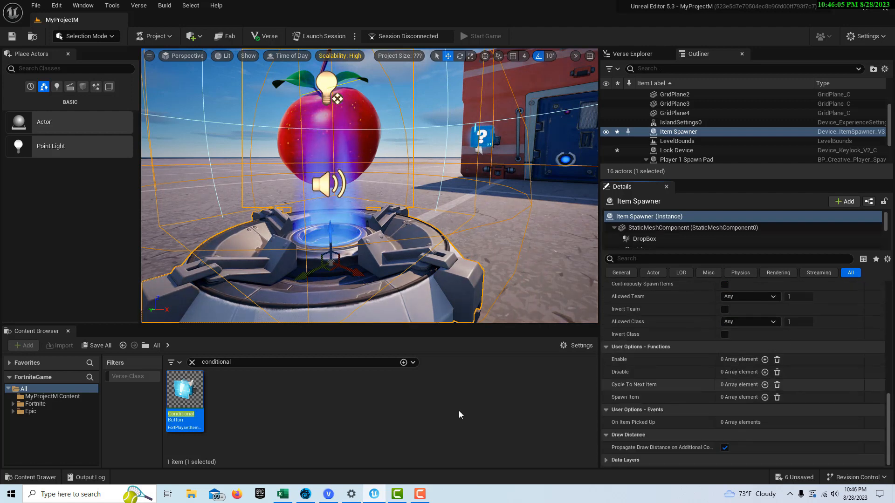
# Bind the Item Spawner's Spawn Item function to the Trigger device's On Triggered event.
pyautogui.click(766, 397)
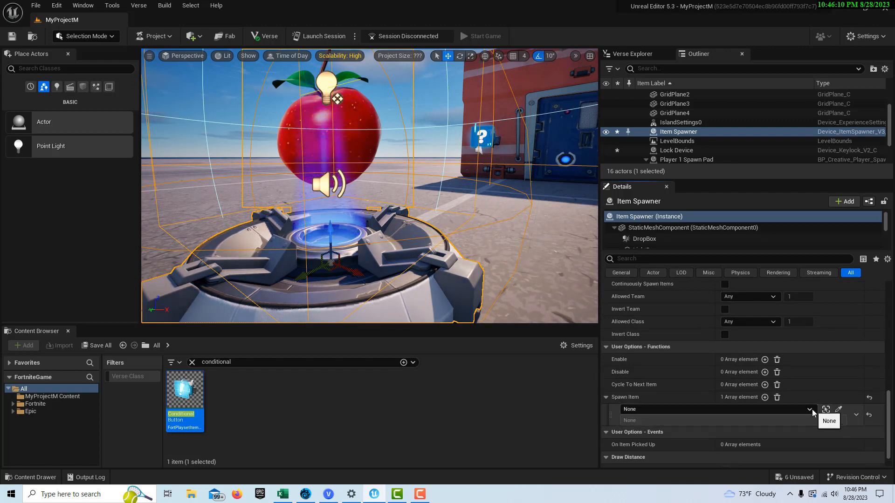
pyautogui.click(810, 409)
pyautogui.scroll(-2, 741, 349)
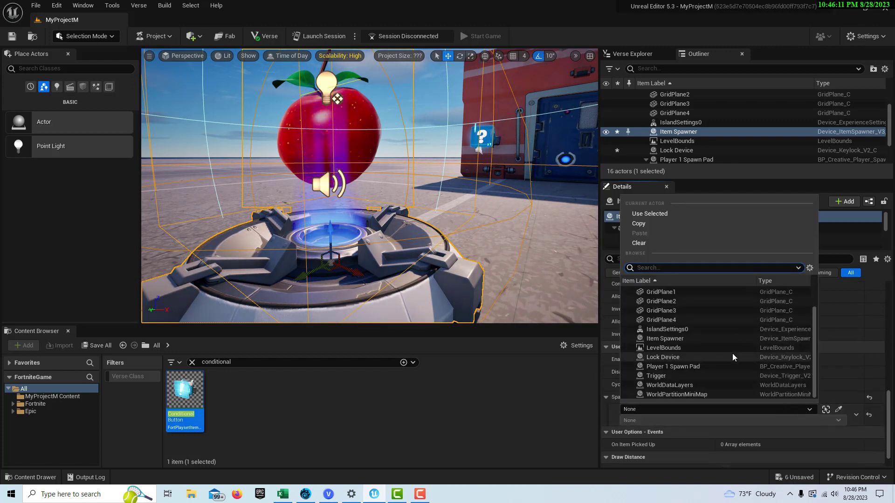
pyautogui.click(657, 376)
pyautogui.click(838, 422)
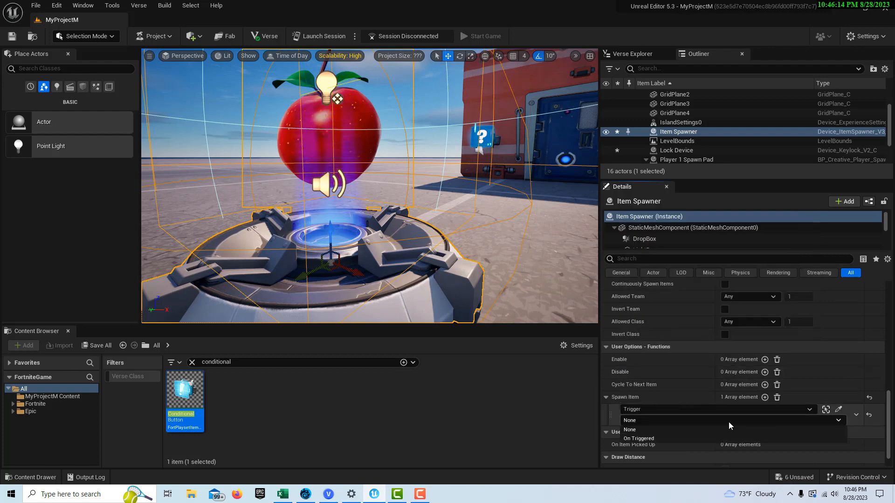
pyautogui.click(688, 438)
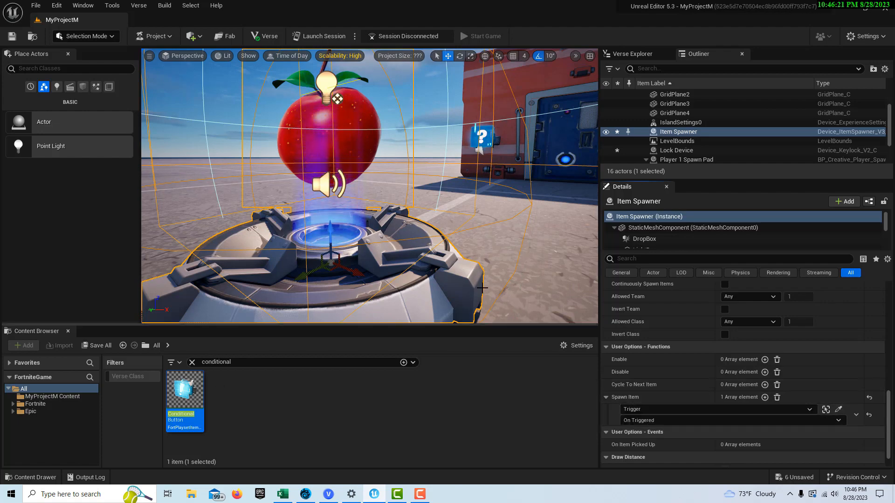
pyautogui.moveTo(369, 189); pyautogui.dragTo(369, 189, button='right')
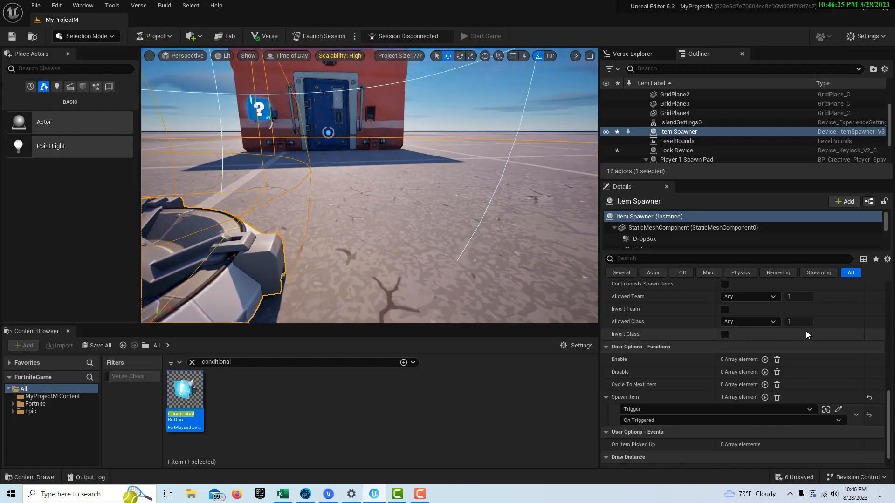
pyautogui.click(606, 347)
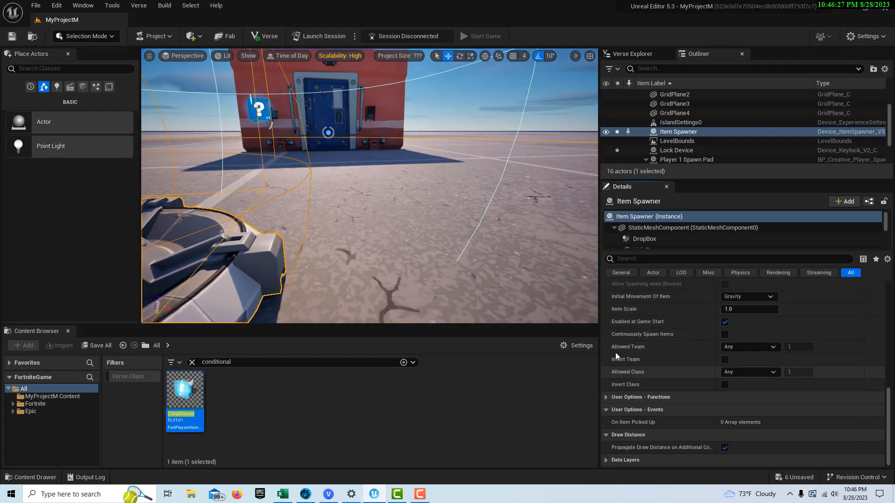
pyautogui.moveTo(370, 188); pyautogui.dragTo(370, 189, button='right')
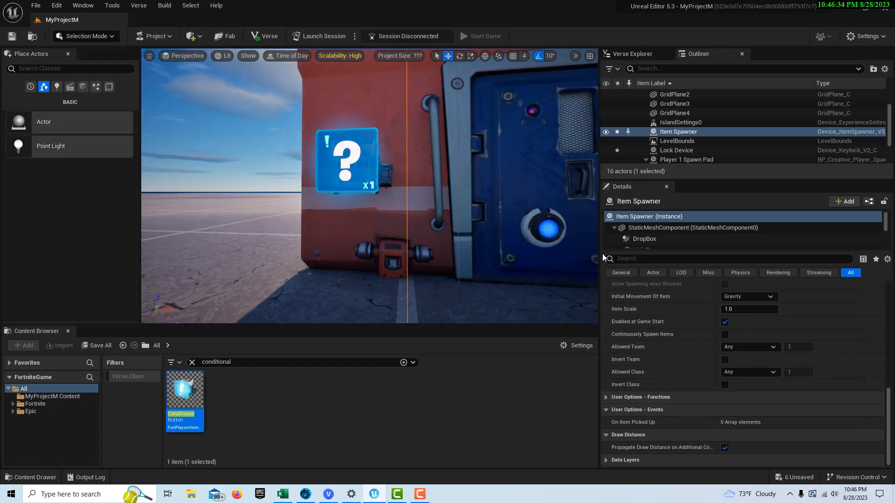
# Bind the Lock Device's Unlock and Open functions each to the Conditional Button's On Activated event.
pyautogui.click(546, 227)
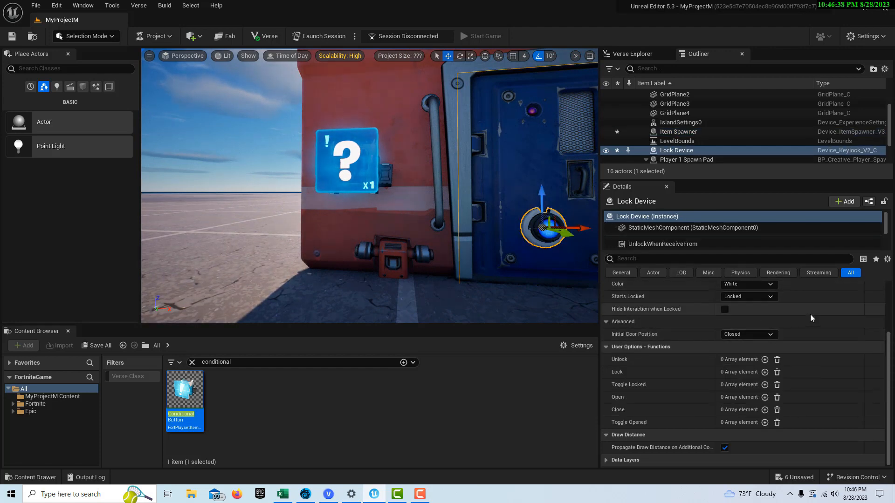
pyautogui.scroll(2, 806, 313)
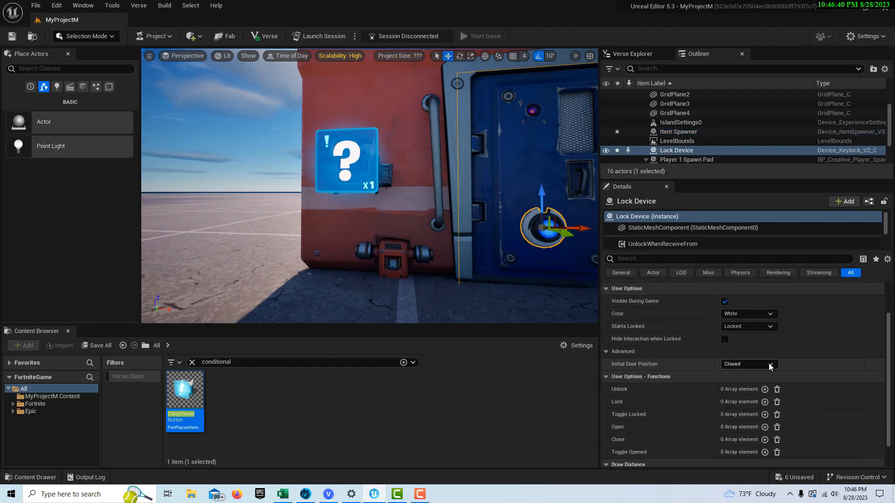
pyautogui.scroll(-2, 768, 363)
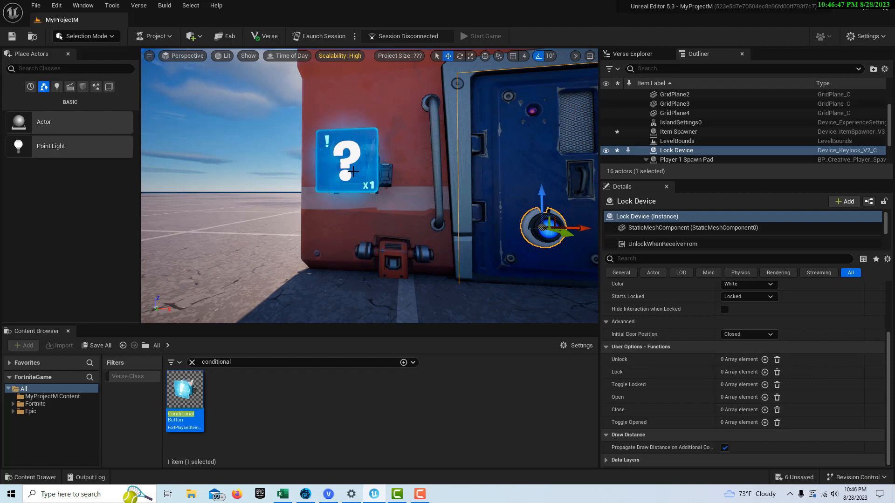
pyautogui.click(765, 360)
pyautogui.click(811, 374)
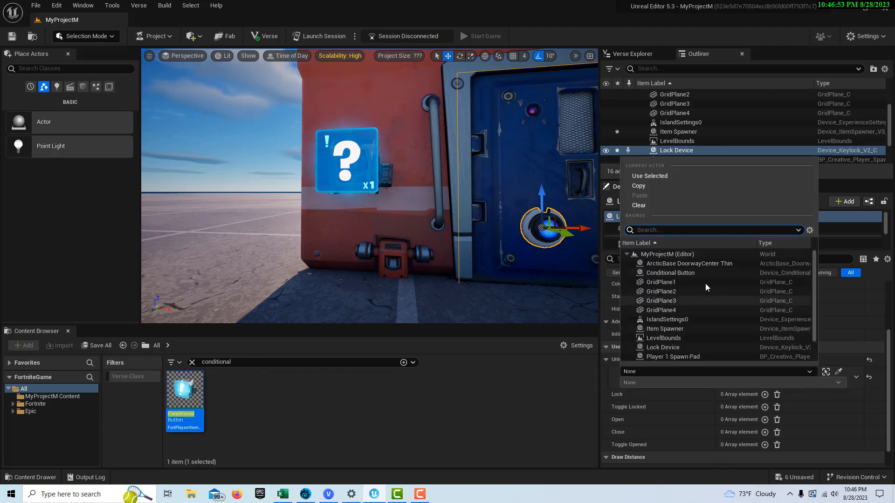
pyautogui.click(698, 273)
pyautogui.click(838, 383)
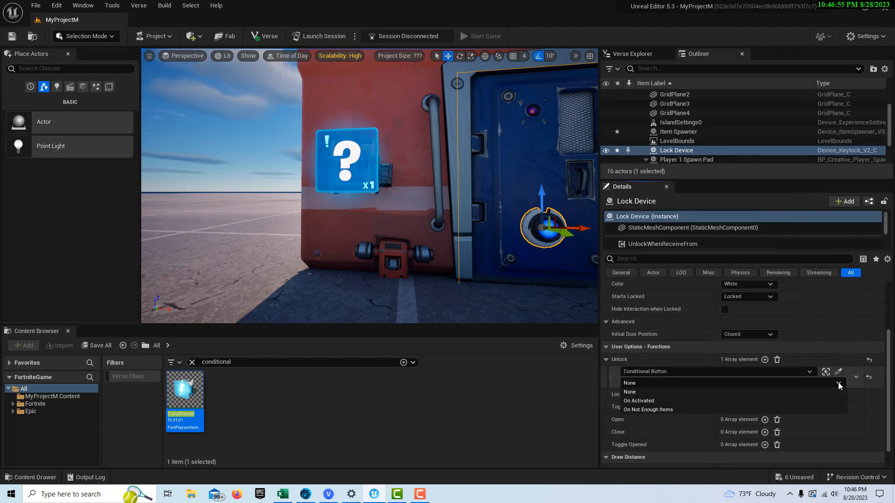
pyautogui.click(669, 400)
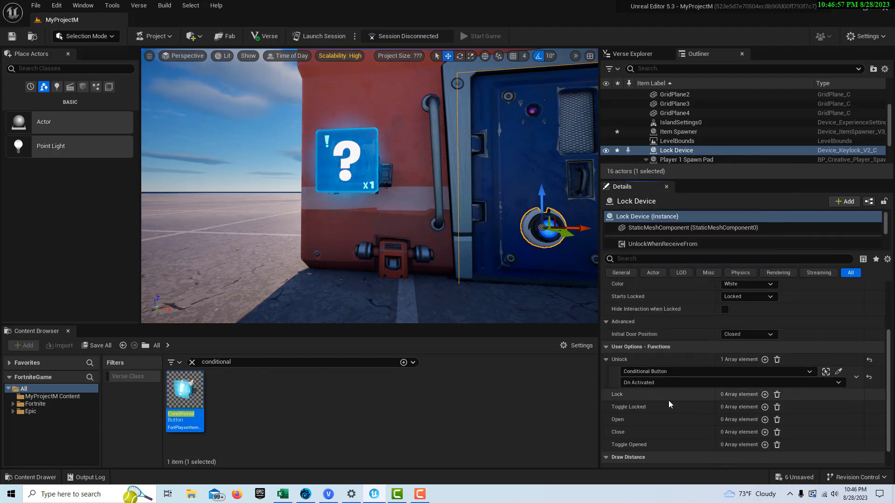
pyautogui.scroll(-1, 751, 410)
pyautogui.scroll(-1, 752, 411)
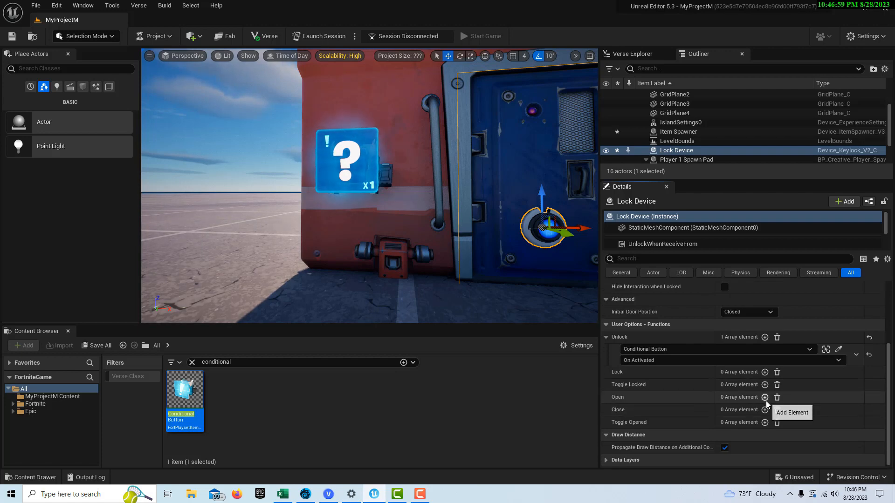
pyautogui.click(765, 398)
pyautogui.click(808, 410)
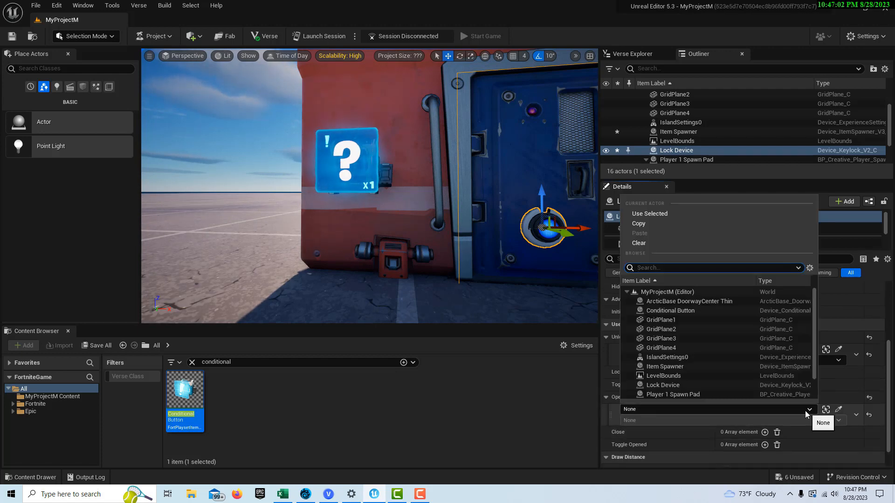
pyautogui.click(670, 310)
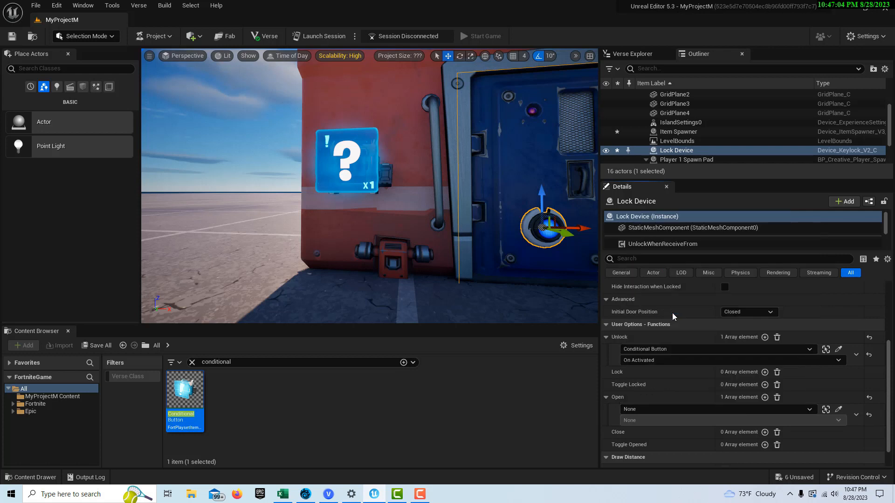
pyautogui.click(839, 422)
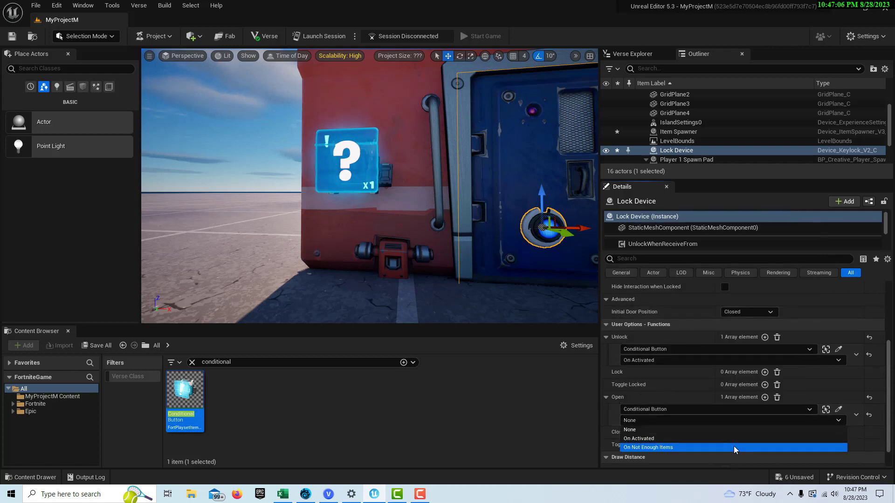
pyautogui.click(713, 440)
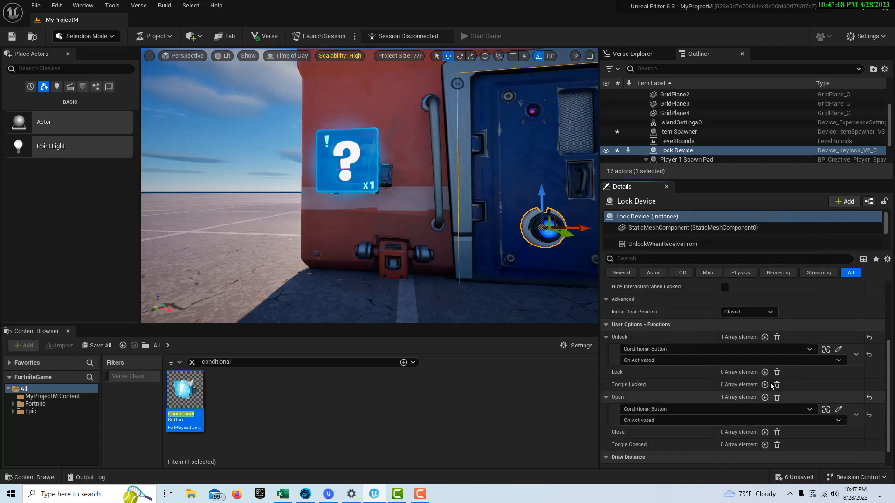
pyautogui.scroll(-1, 770, 382)
pyautogui.scroll(3, 773, 388)
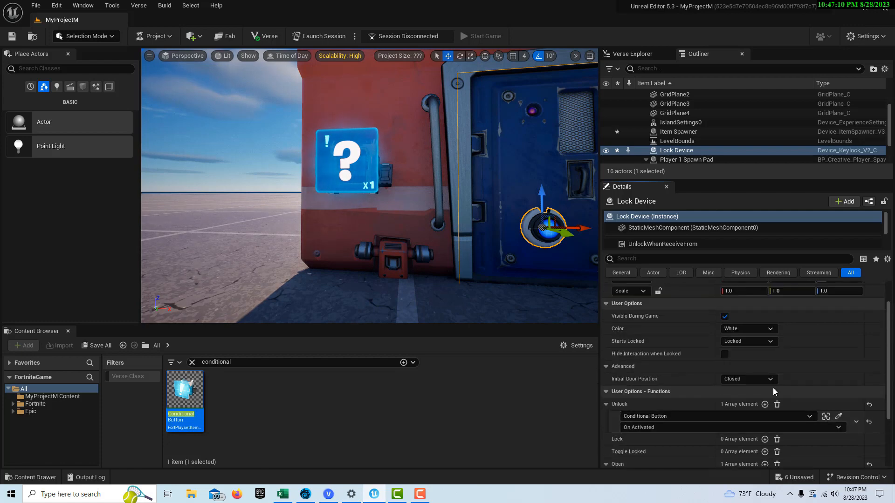
pyautogui.scroll(3, 773, 388)
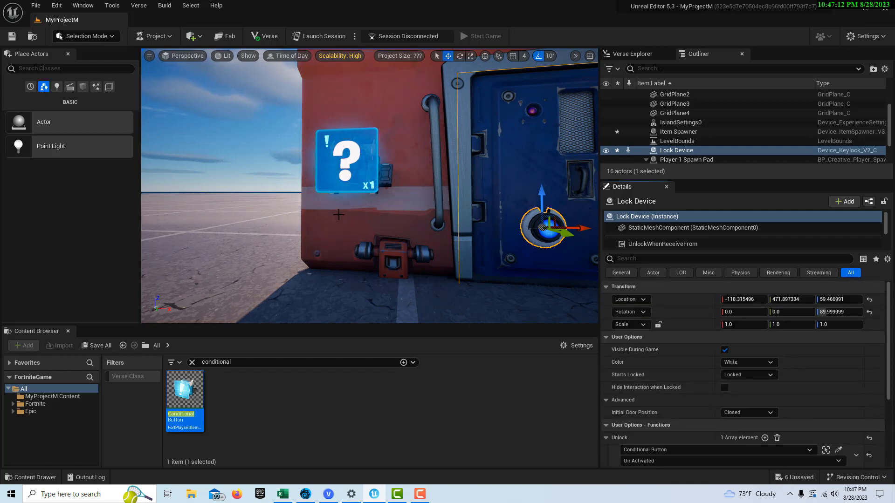
# Set the Conditional Button's Key Item 1 definition to WID_Athena_Apple.
pyautogui.click(347, 178)
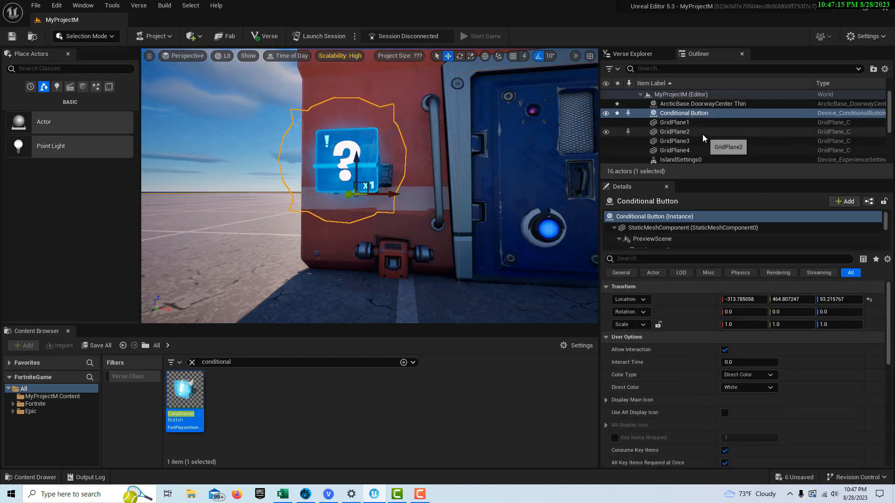
pyautogui.scroll(-1, 829, 365)
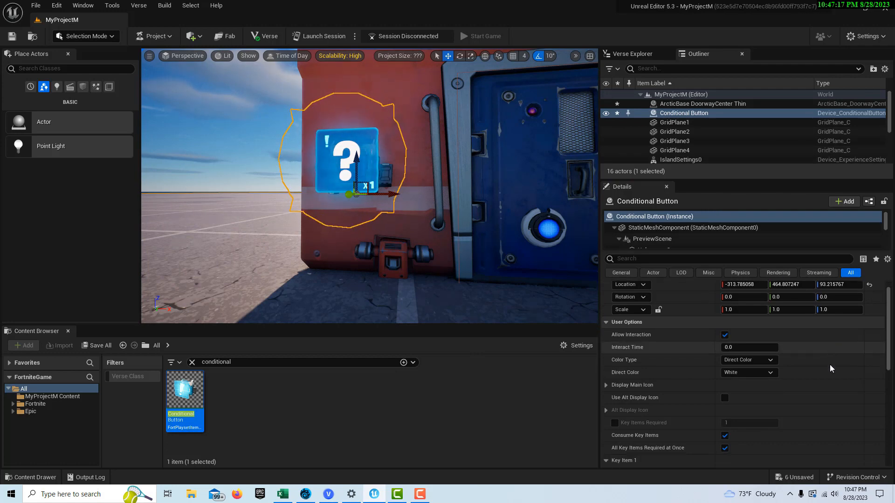
pyautogui.scroll(-1, 830, 365)
pyautogui.scroll(1, 827, 361)
pyautogui.scroll(-1, 828, 360)
pyautogui.scroll(-1, 828, 360)
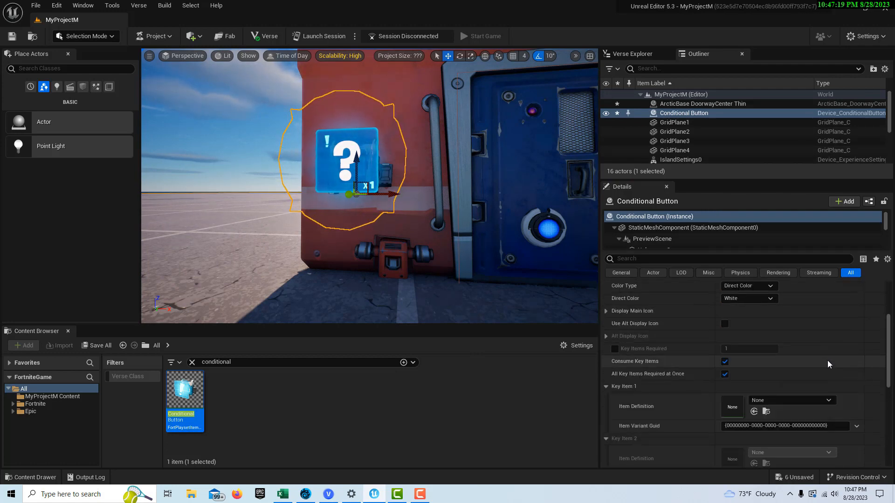
pyautogui.scroll(-1, 827, 361)
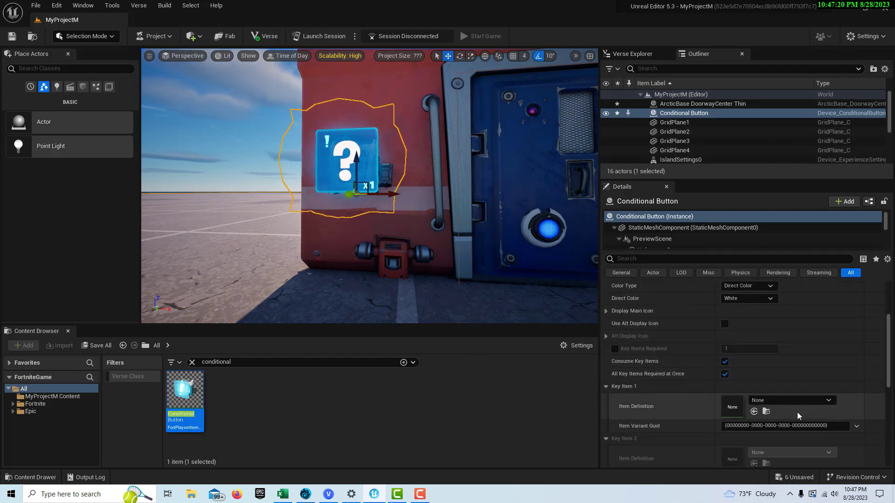
pyautogui.click(823, 402)
pyautogui.scroll(-3, 789, 324)
pyautogui.scroll(-2, 790, 324)
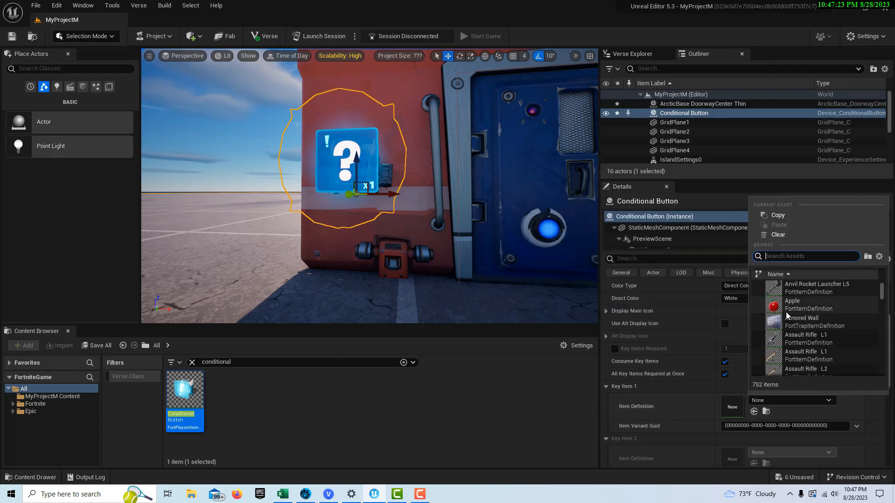
pyautogui.click(797, 316)
pyautogui.scroll(-2, 822, 386)
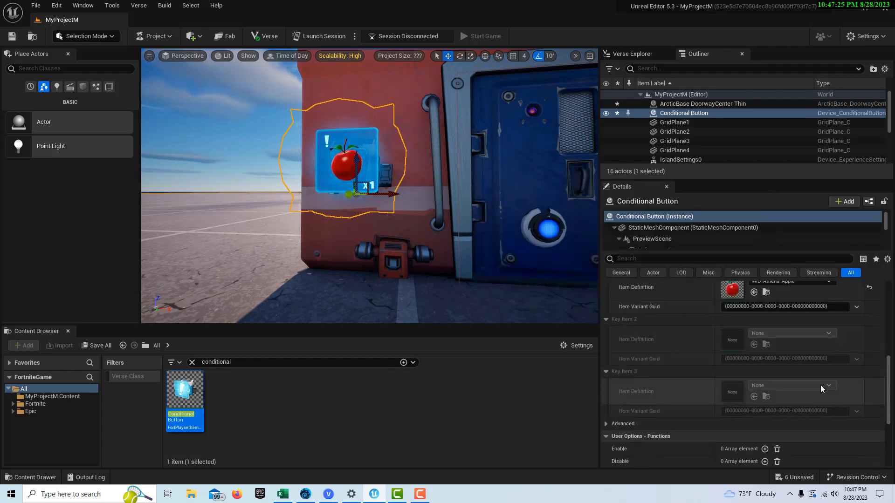
pyautogui.scroll(-1, 821, 385)
pyautogui.scroll(-1, 819, 384)
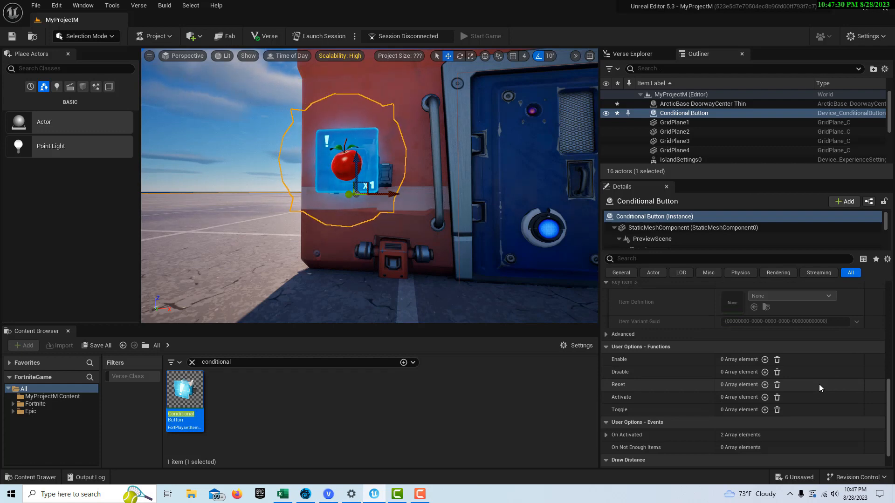
pyautogui.scroll(2, 819, 384)
pyautogui.scroll(1, 819, 385)
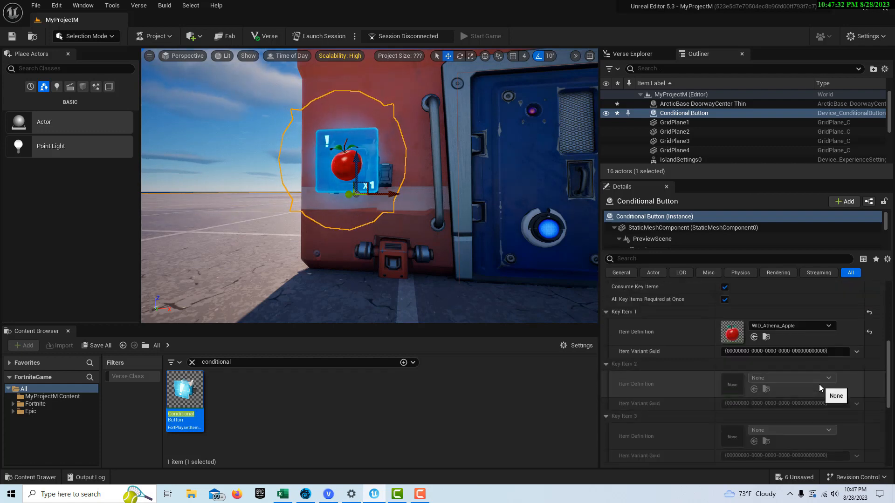
pyautogui.scroll(1, 821, 387)
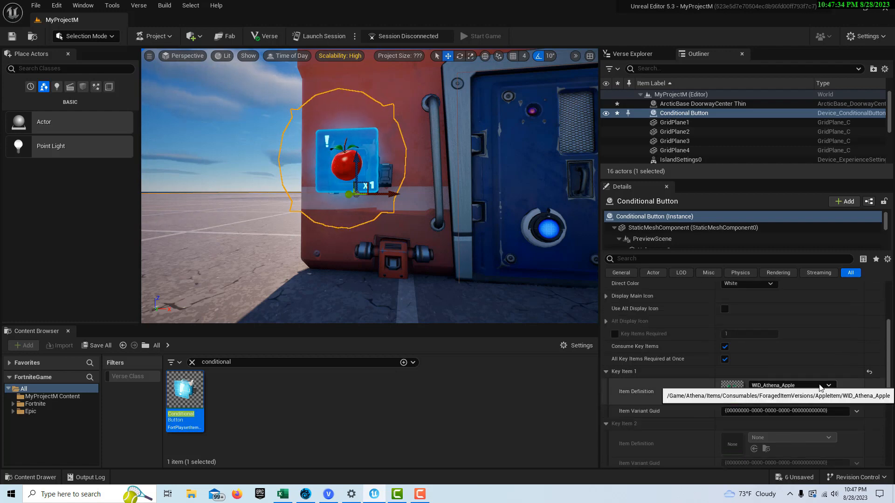
pyautogui.scroll(2, 820, 387)
pyautogui.scroll(2, 821, 387)
pyautogui.scroll(-2, 819, 383)
pyautogui.scroll(-2, 819, 384)
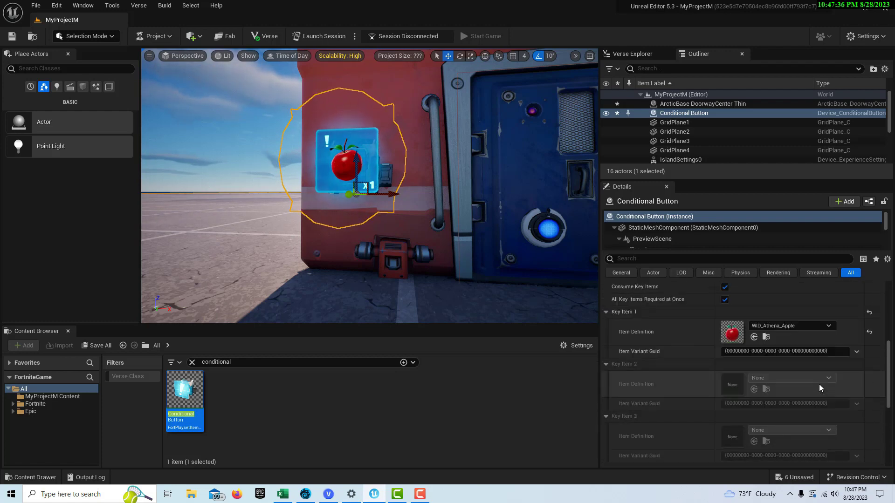
pyautogui.scroll(-1, 819, 384)
pyautogui.scroll(-2, 819, 384)
pyautogui.scroll(-1, 818, 384)
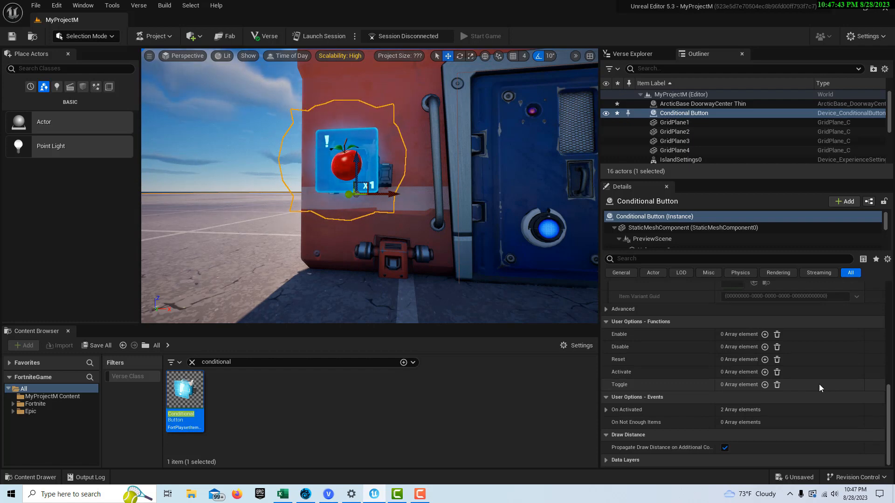
pyautogui.scroll(1, 699, 411)
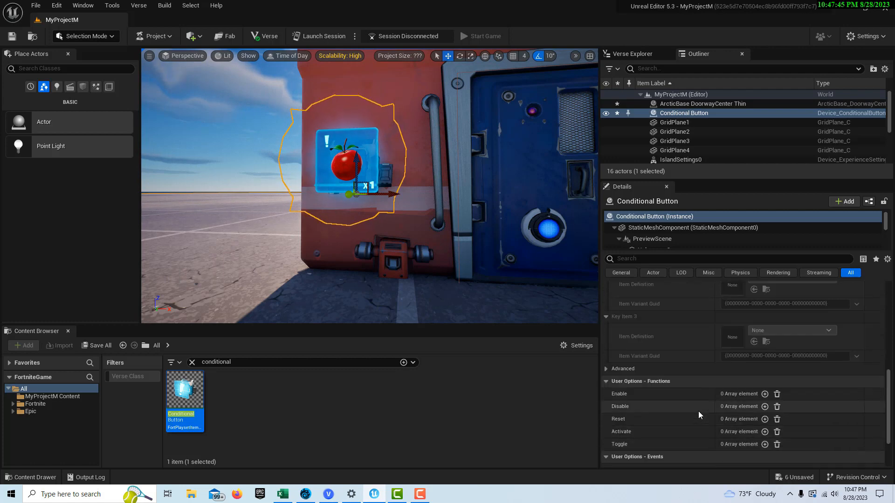
pyautogui.scroll(-1, 698, 411)
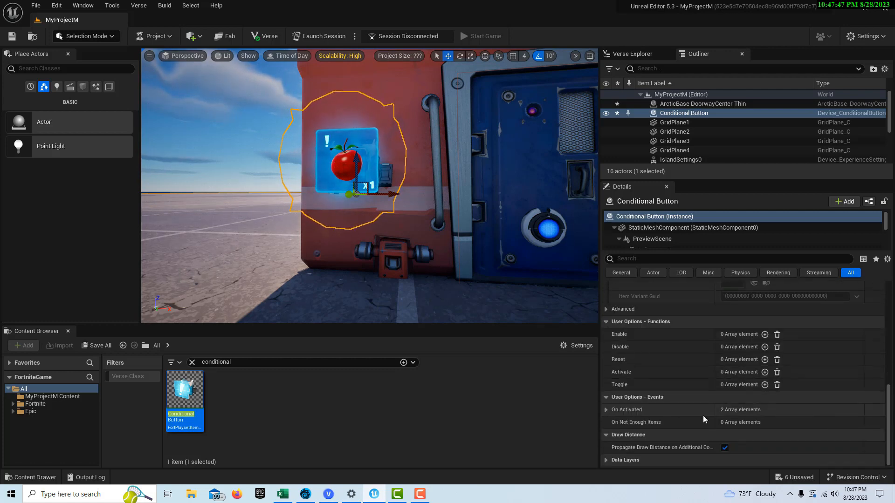
# Save the current level and launch a live Fortnite playtest session.
pyautogui.click(13, 36)
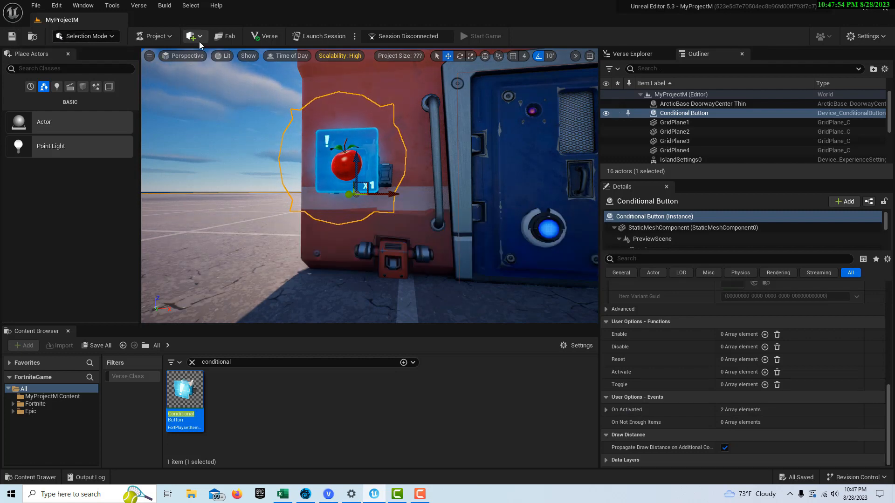
pyautogui.click(321, 35)
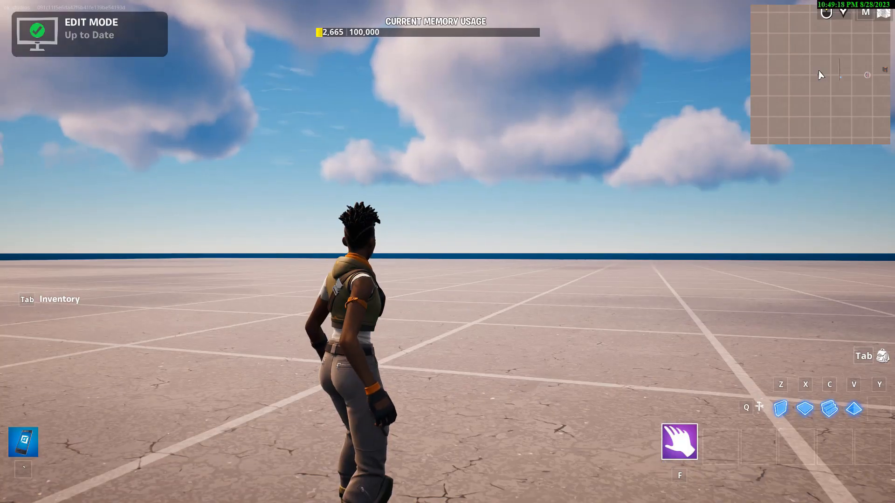
# Close the menu, try the still-locked container door, and look around the island.
pyautogui.press('Escape')
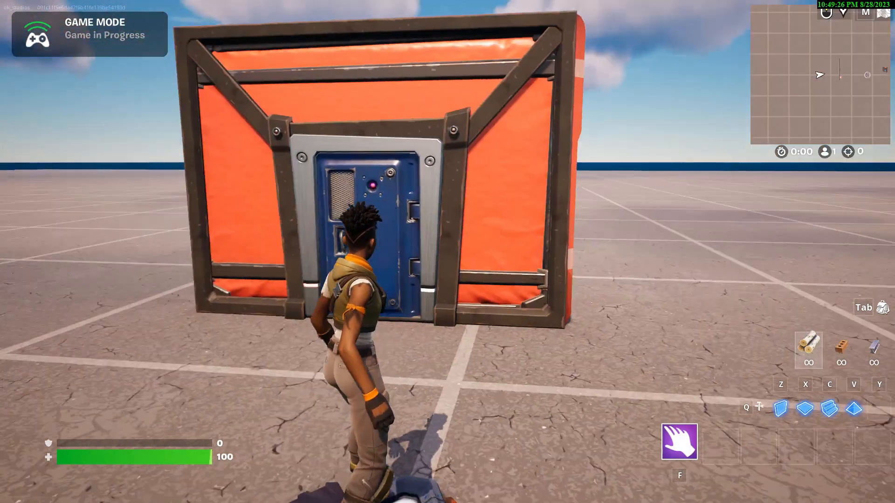
pyautogui.press('w')
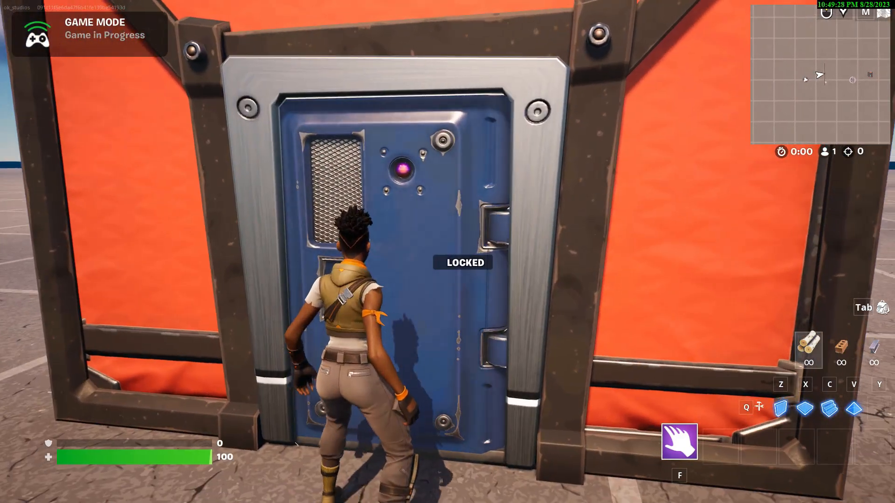
pyautogui.press('e')
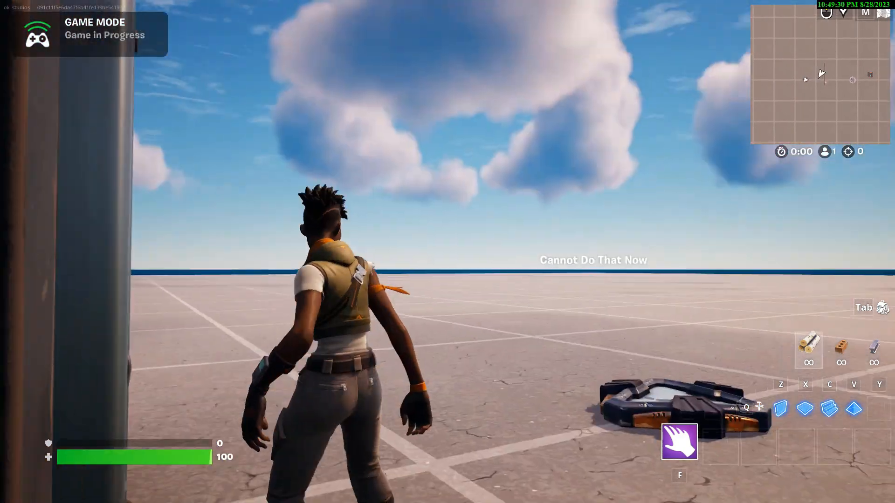
pyautogui.press('a')
pyautogui.press('a')
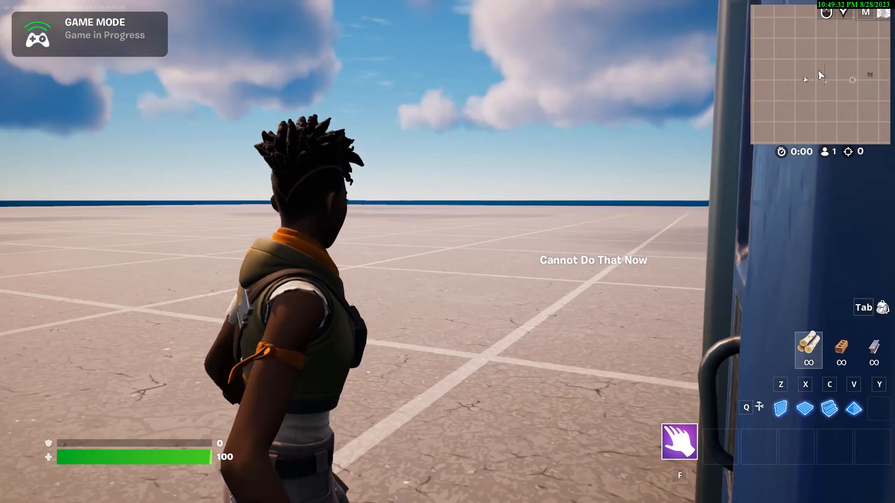
pyautogui.press('a')
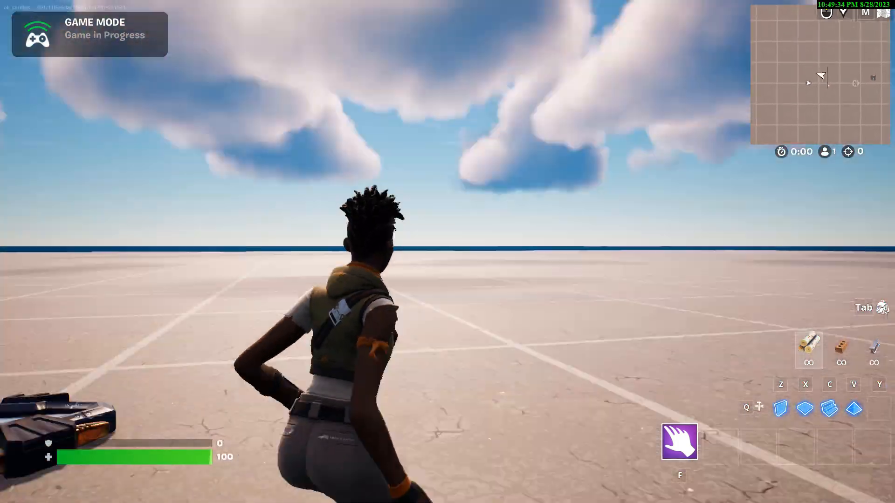
pyautogui.press('w')
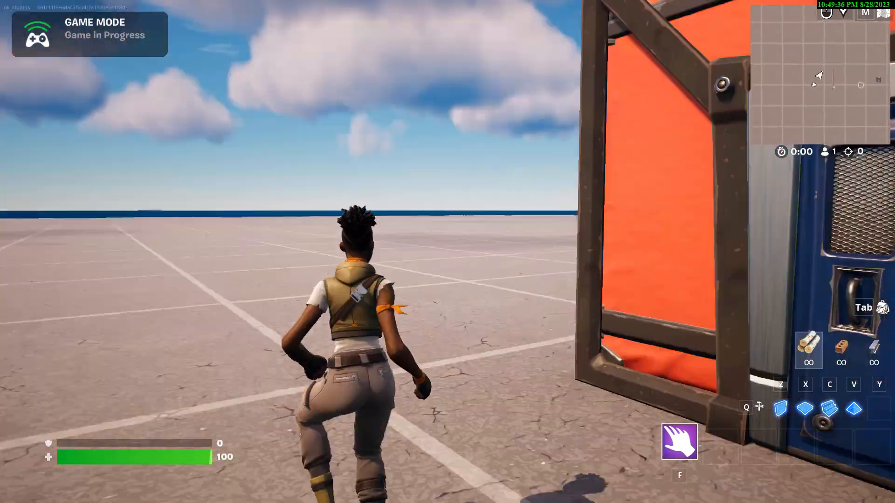
pyautogui.press('w')
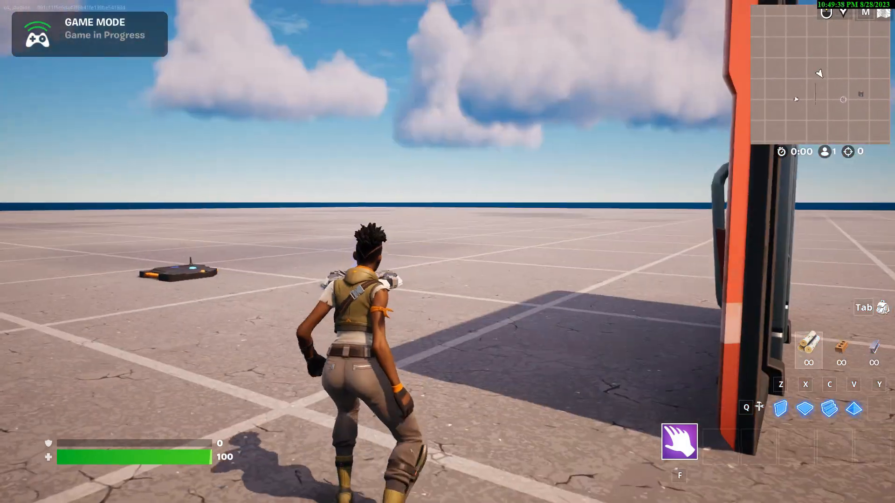
pyautogui.press('w')
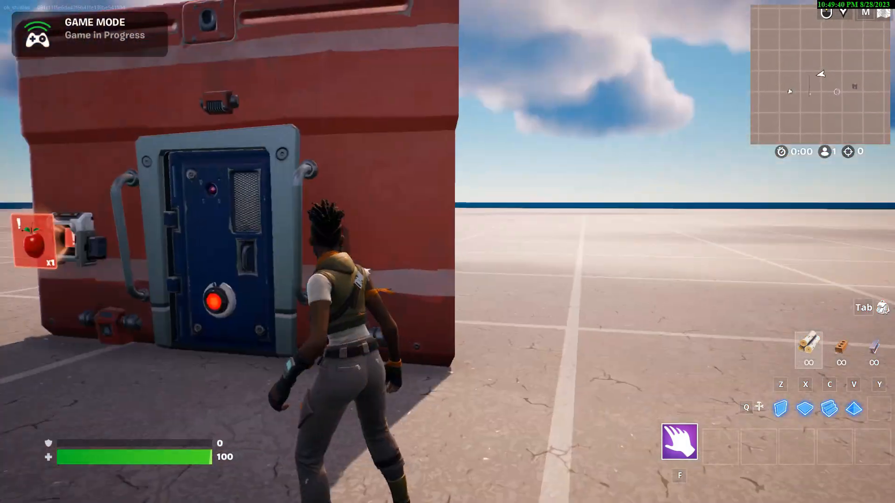
pyautogui.press('w')
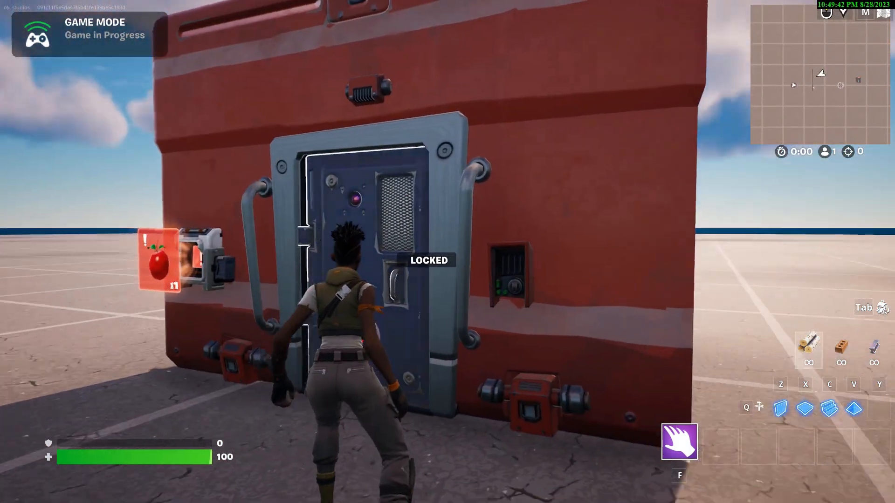
pyautogui.press('w')
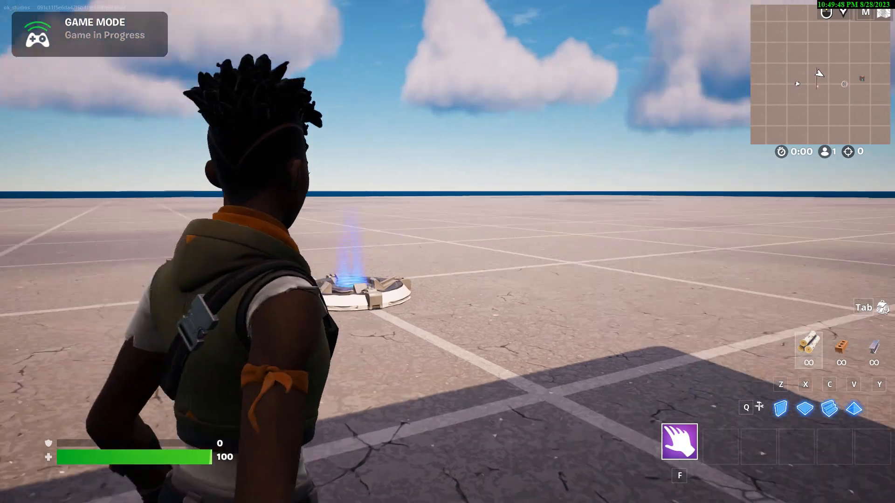
pyautogui.press('w')
pyautogui.press('w')
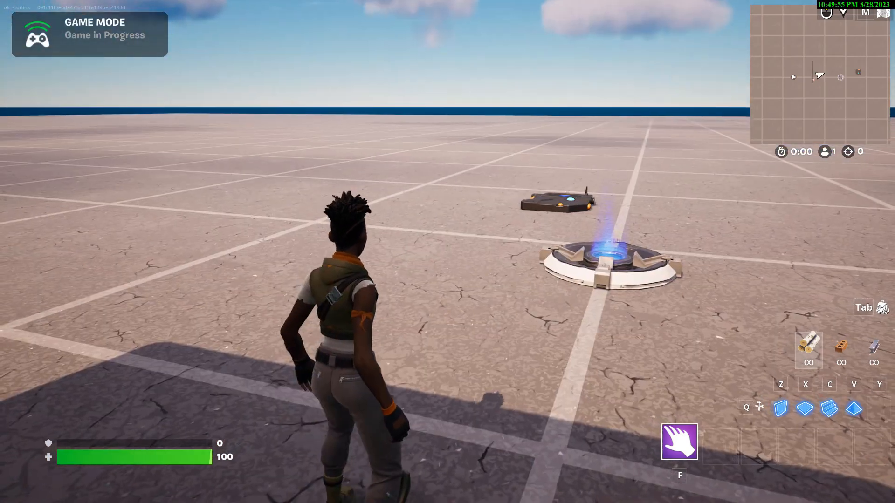
# Step on the trigger, collect the spawned apple, and hand it to the Conditional Button.
pyautogui.press('w')
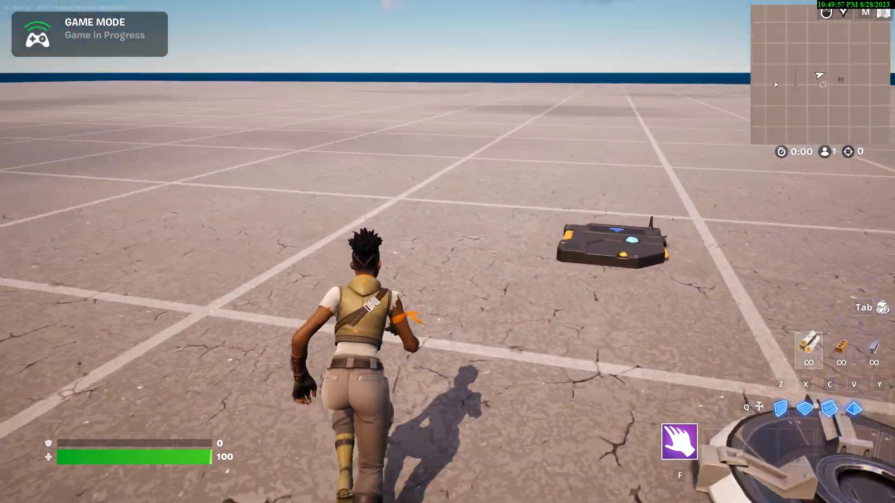
pyautogui.press('w')
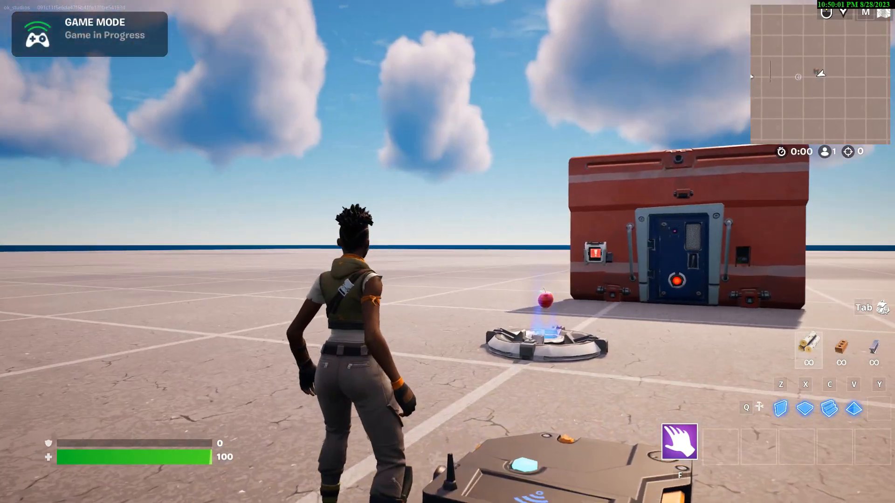
pyautogui.press('w')
pyautogui.press('w')
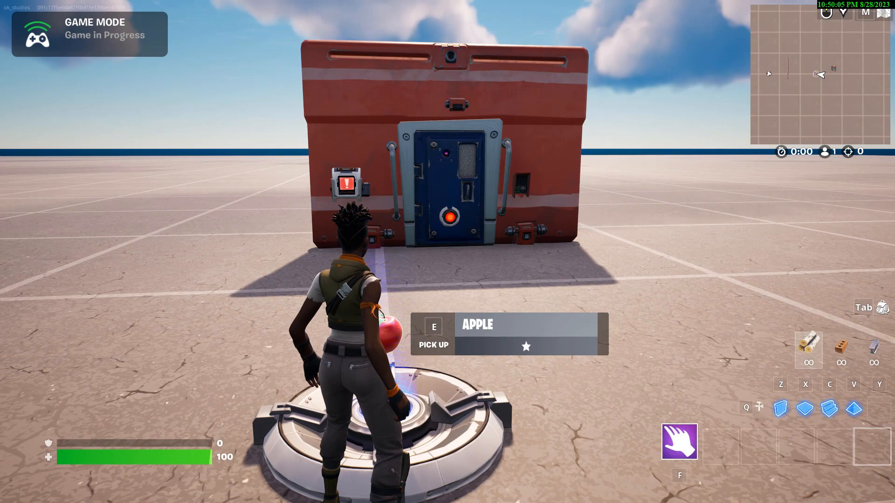
pyautogui.press('e')
pyautogui.press('w')
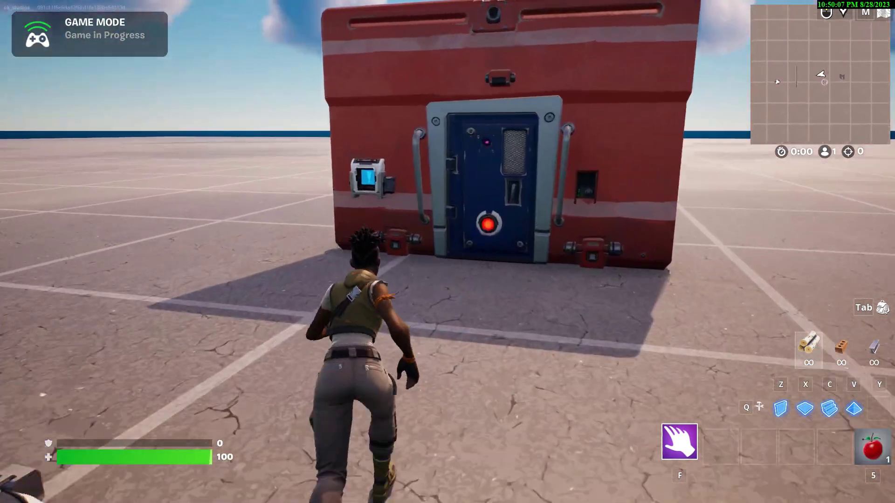
pyautogui.press('w')
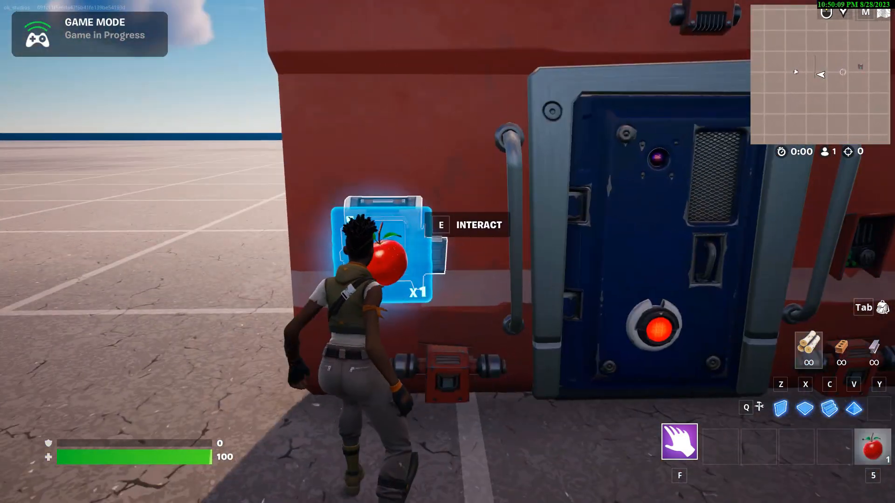
pyautogui.press('e')
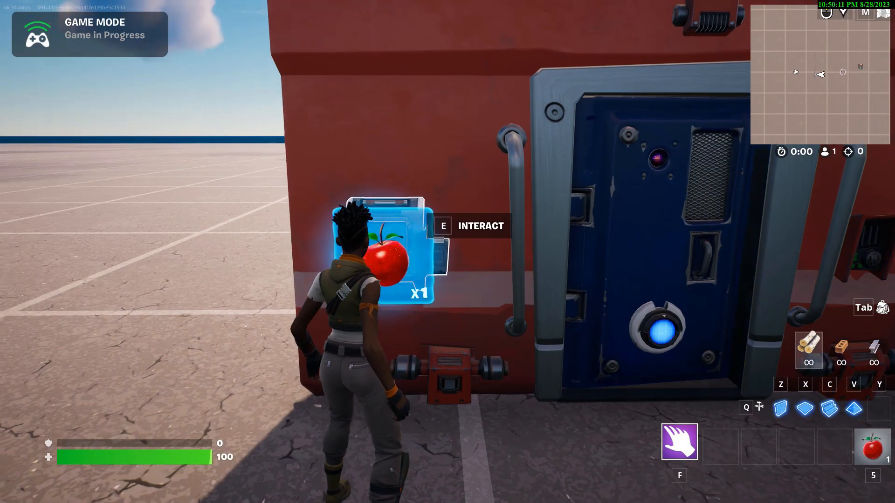
# Walk through the now-open doorway, face the door again, and bring up the game menu.
pyautogui.press('w')
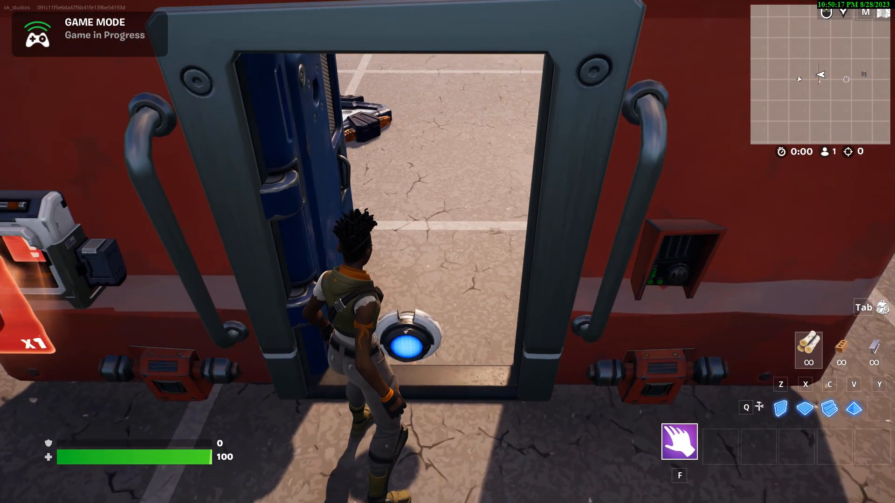
pyautogui.press('w')
pyautogui.press('w')
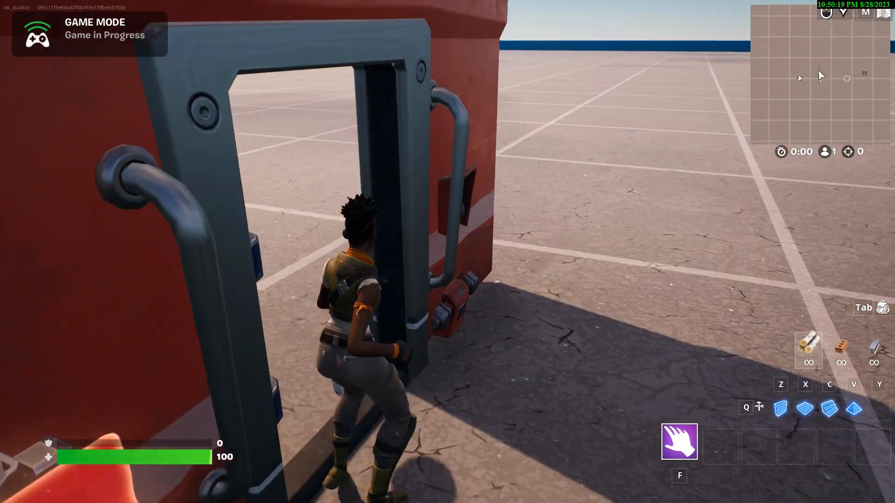
pyautogui.press('w')
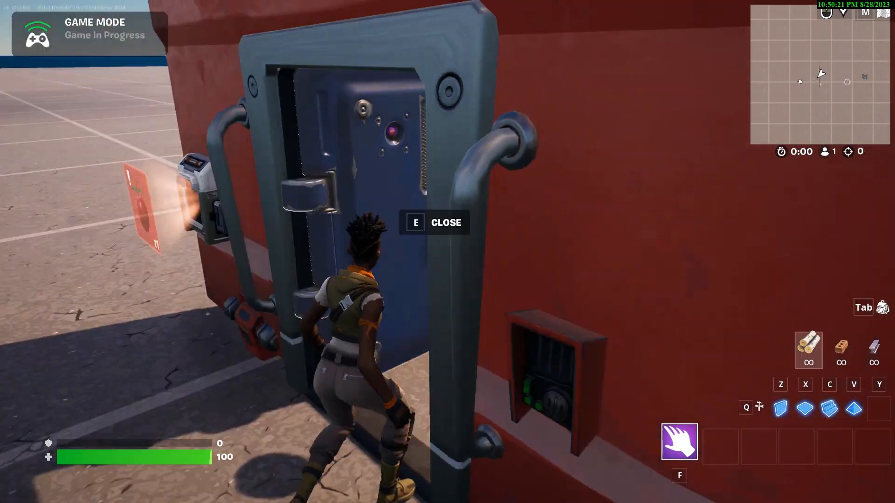
pyautogui.press('e')
pyautogui.press('s')
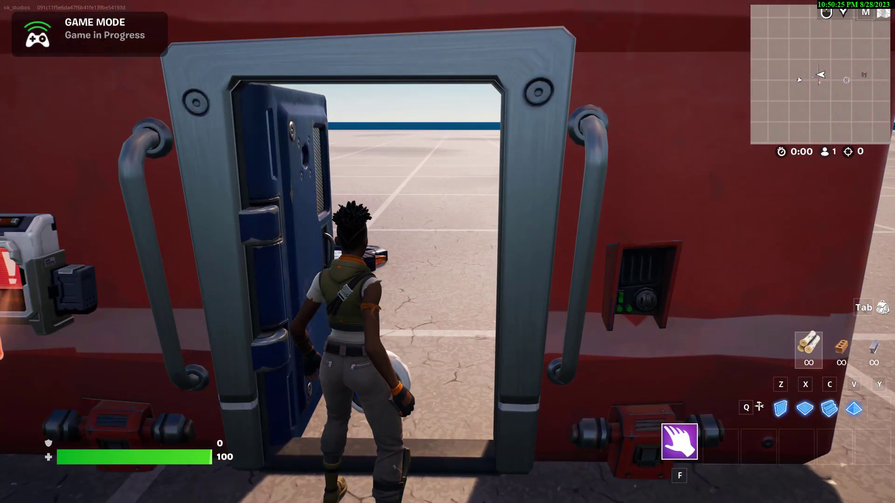
pyautogui.press('Escape')
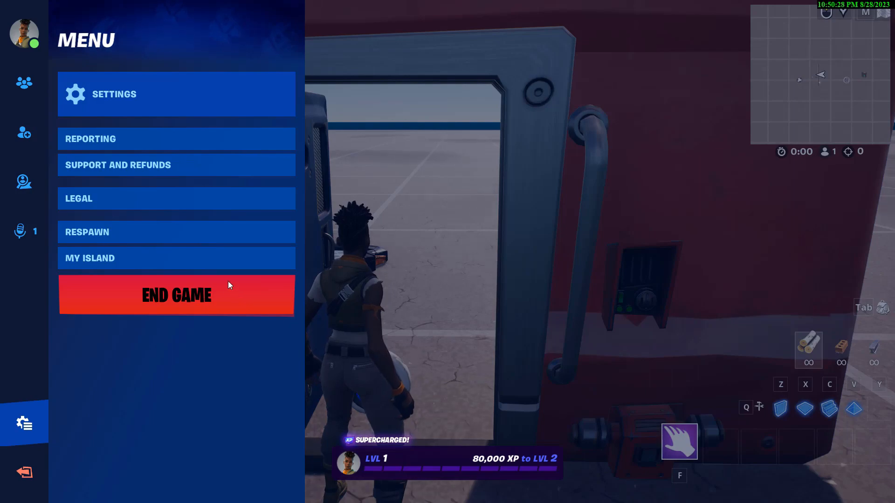
# End the playtest game and switch back to Unreal Editor for Fortnite.
pyautogui.click(228, 290)
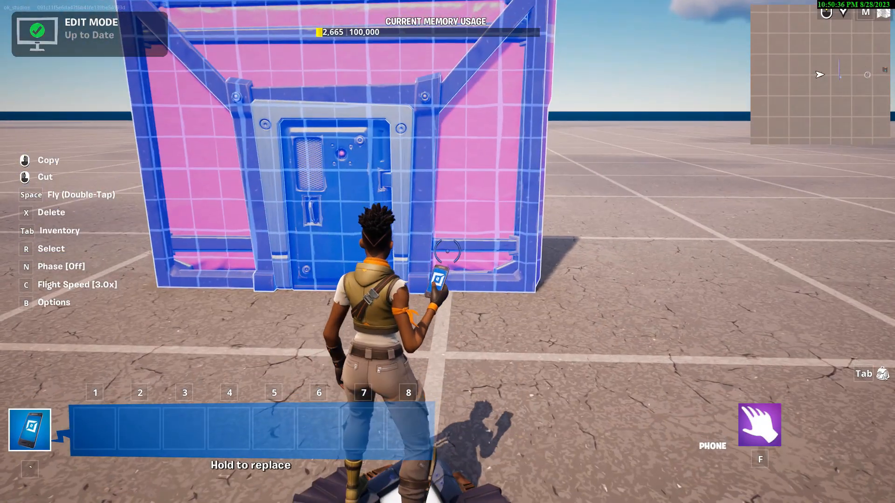
pyautogui.press('Escape')
pyautogui.hotkey('alt', 'Tab')
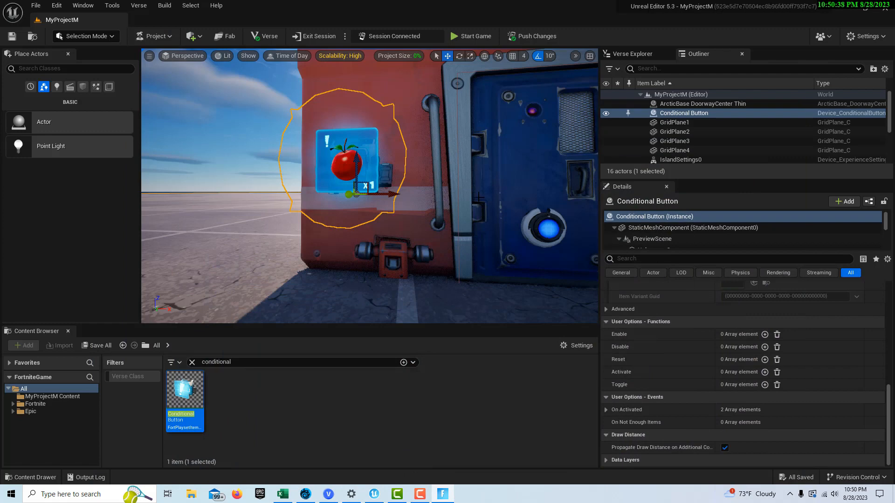
# Set the Lock Device mesh's collision preset to OverlapAllDynamic.
pyautogui.click(546, 226)
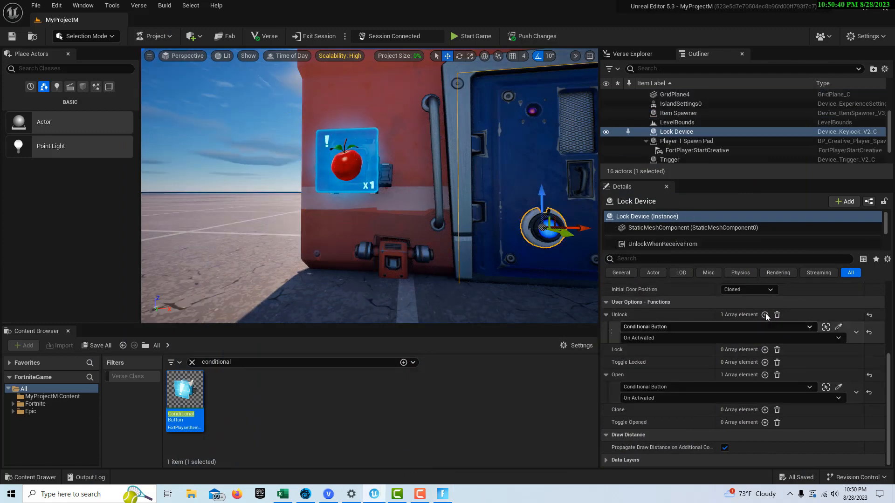
pyautogui.scroll(3, 715, 321)
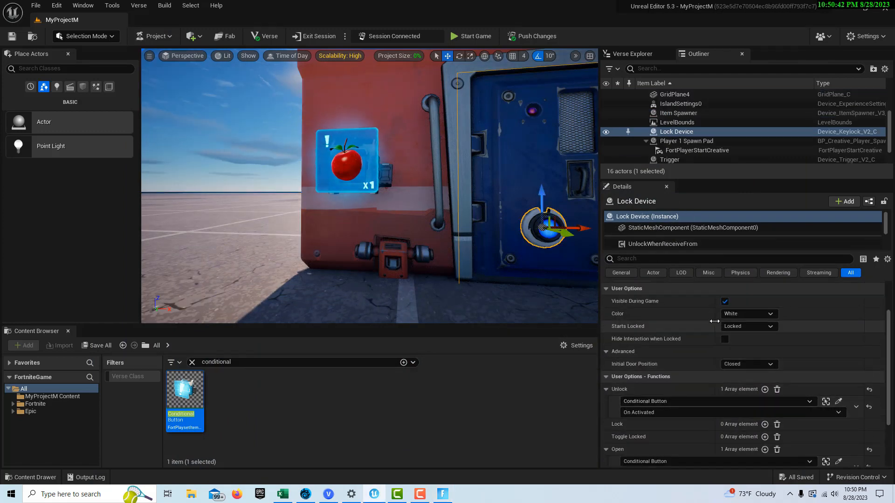
pyautogui.scroll(2, 716, 322)
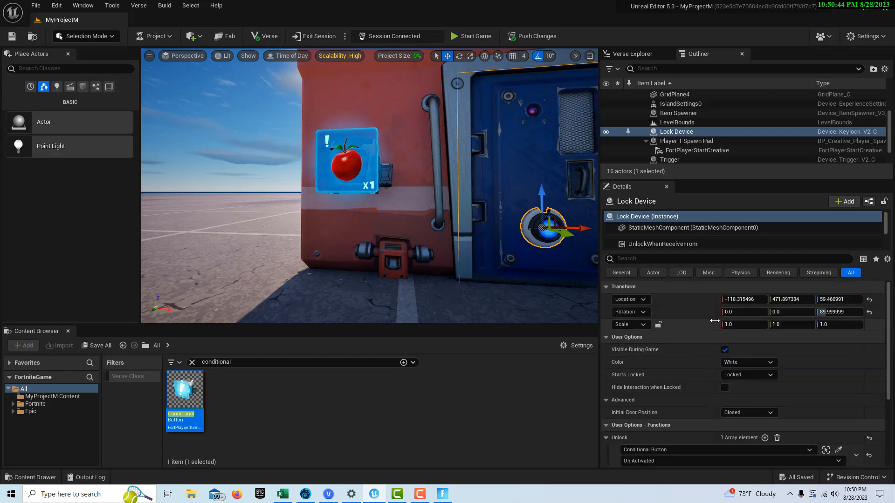
pyautogui.scroll(-3, 715, 323)
pyautogui.scroll(-3, 716, 322)
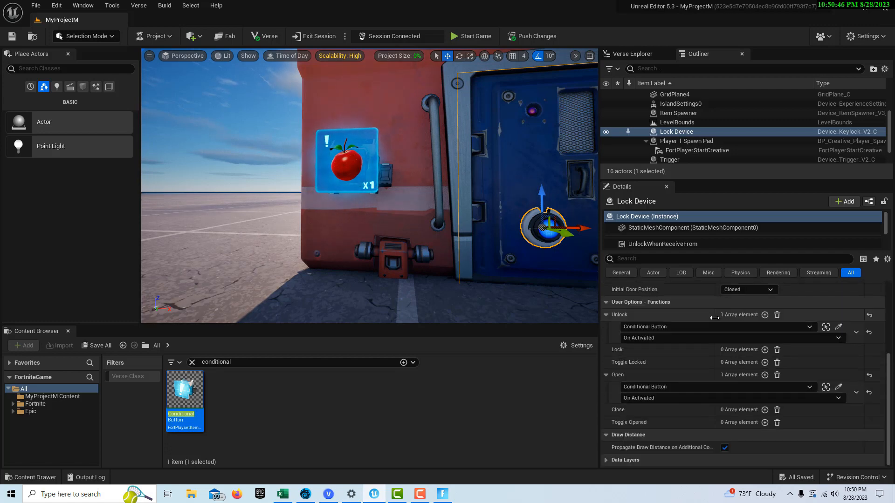
pyautogui.scroll(3, 715, 318)
pyautogui.scroll(3, 715, 318)
pyautogui.scroll(2, 715, 318)
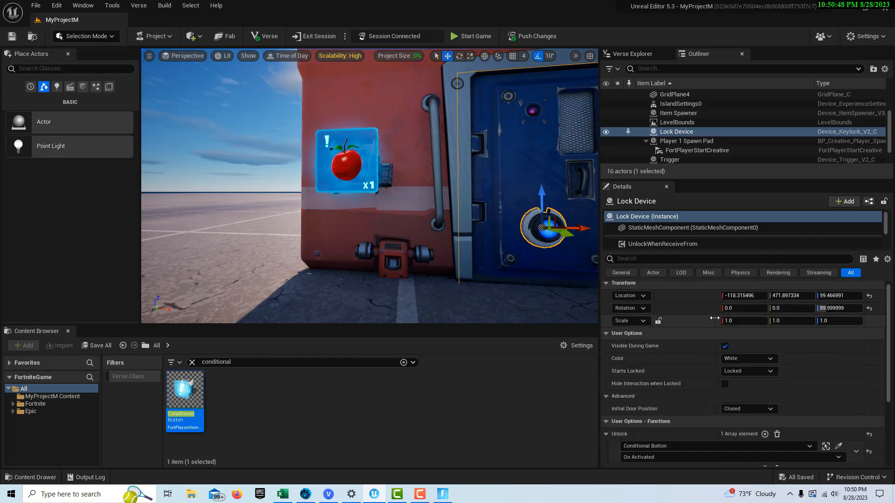
pyautogui.click(693, 228)
pyautogui.scroll(-5, 757, 306)
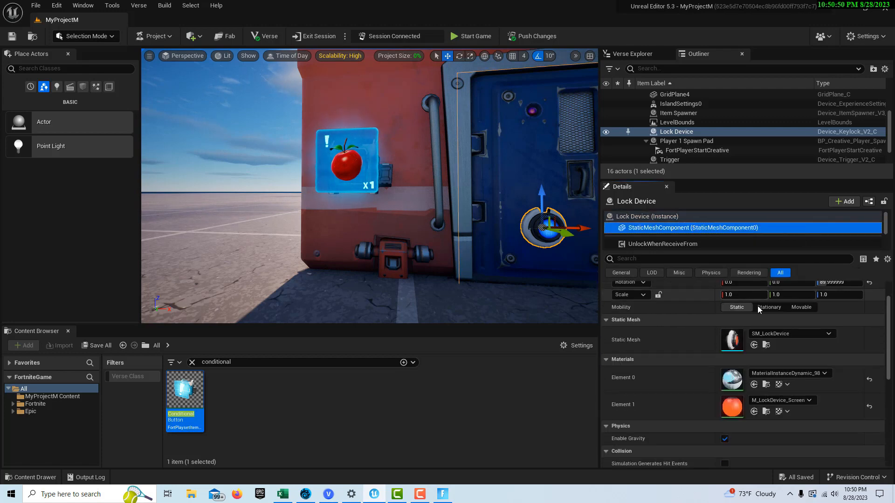
pyautogui.scroll(-3, 757, 306)
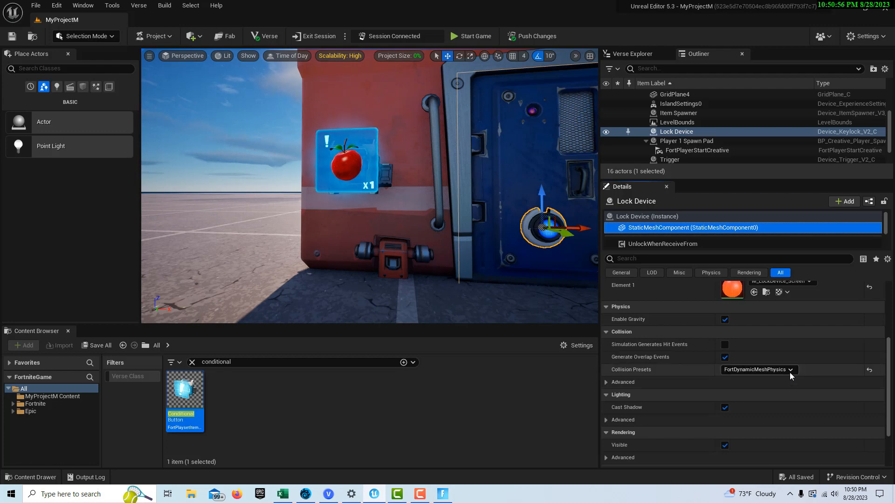
pyautogui.click(790, 370)
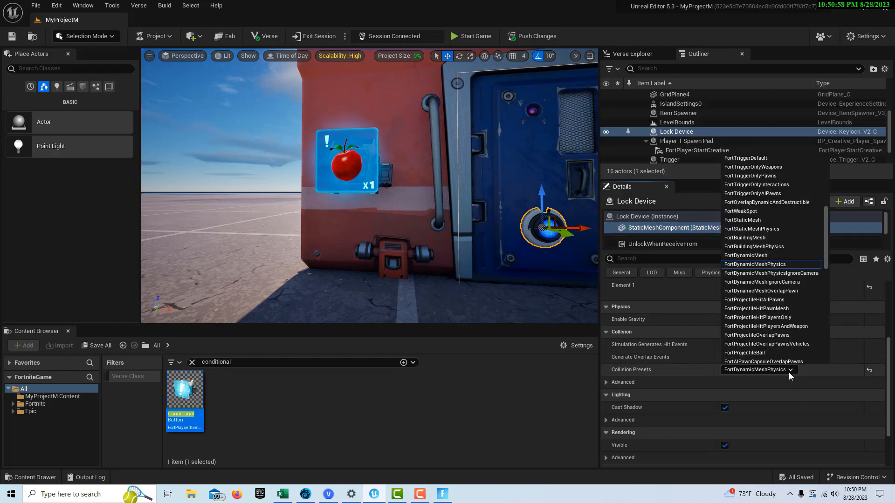
pyautogui.scroll(2, 827, 223)
pyautogui.scroll(5, 827, 223)
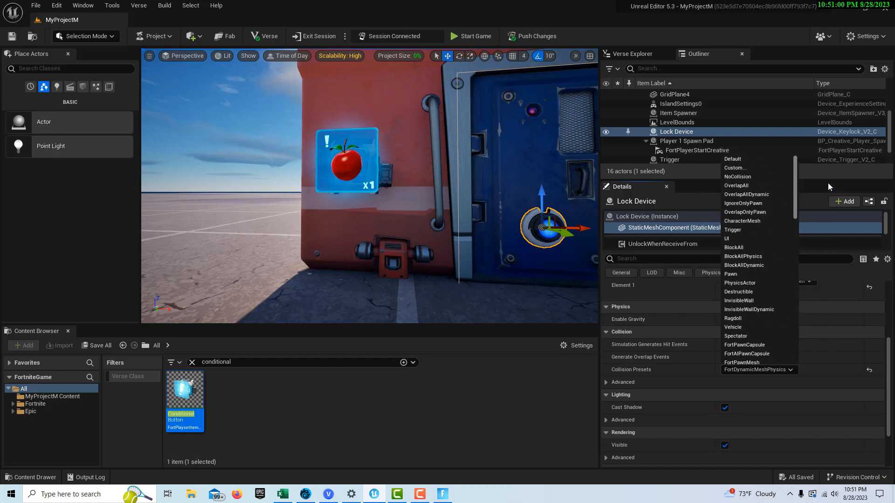
pyautogui.click(767, 195)
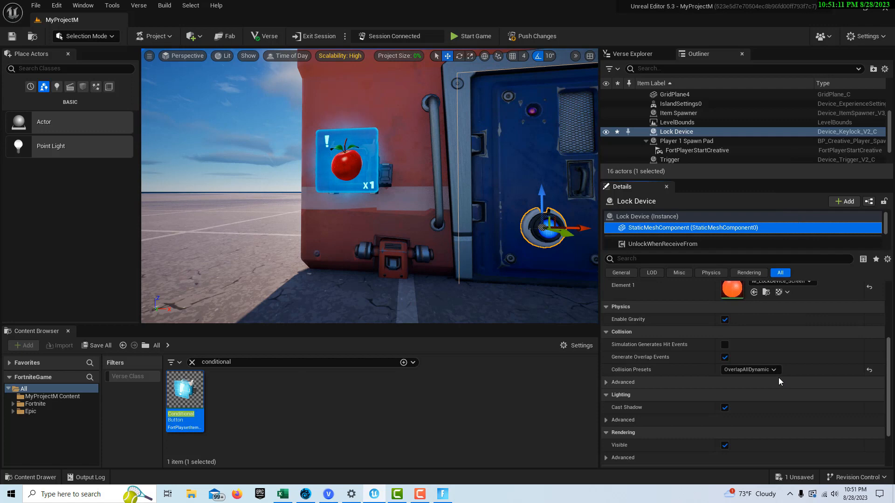
pyautogui.scroll(-3, 760, 409)
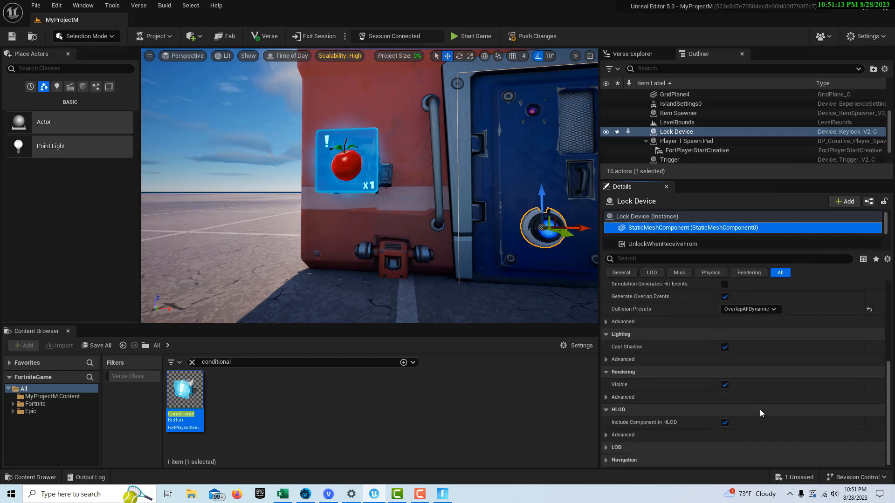
pyautogui.scroll(3, 760, 409)
pyautogui.scroll(3, 760, 409)
pyautogui.scroll(3, 760, 409)
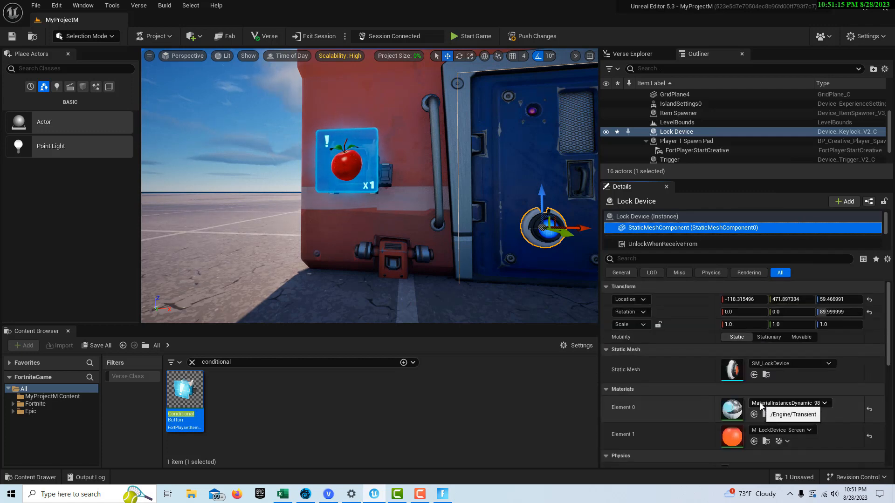
# Turn off the Lock Device's Visible During Game option and save the project.
pyautogui.click(647, 217)
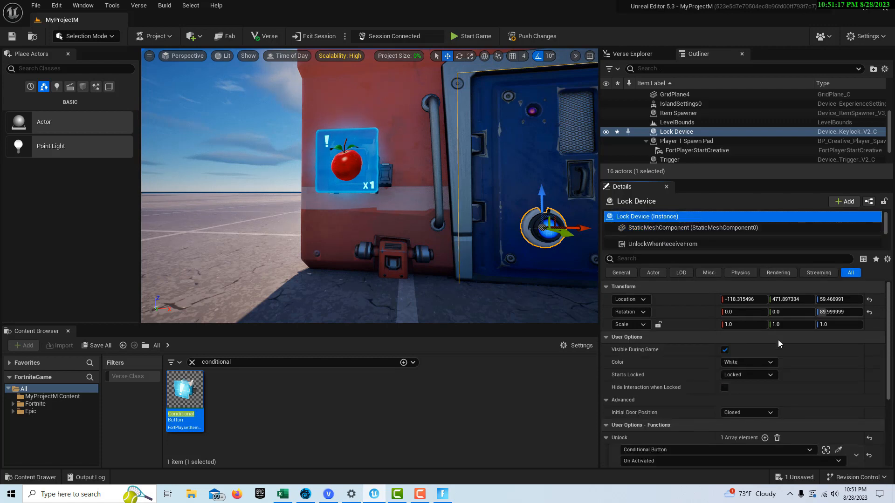
pyautogui.scroll(-5, 778, 341)
pyautogui.scroll(-3, 779, 341)
pyautogui.scroll(4, 778, 341)
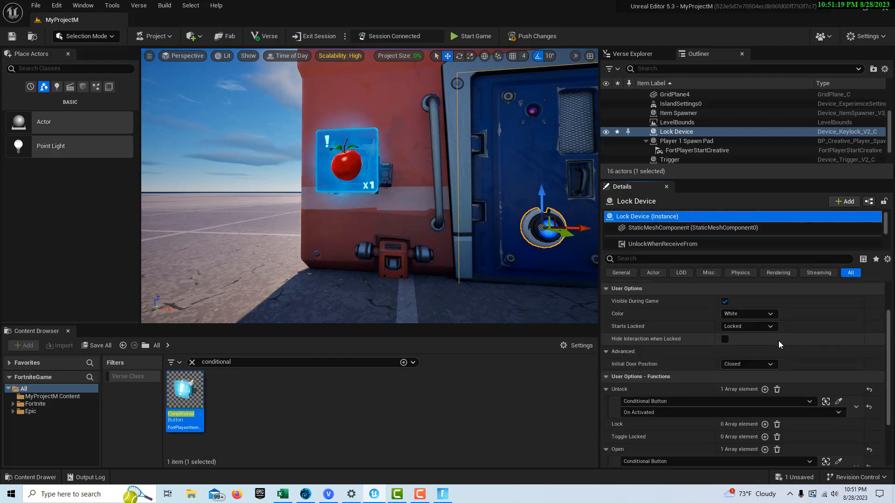
pyautogui.scroll(3, 779, 341)
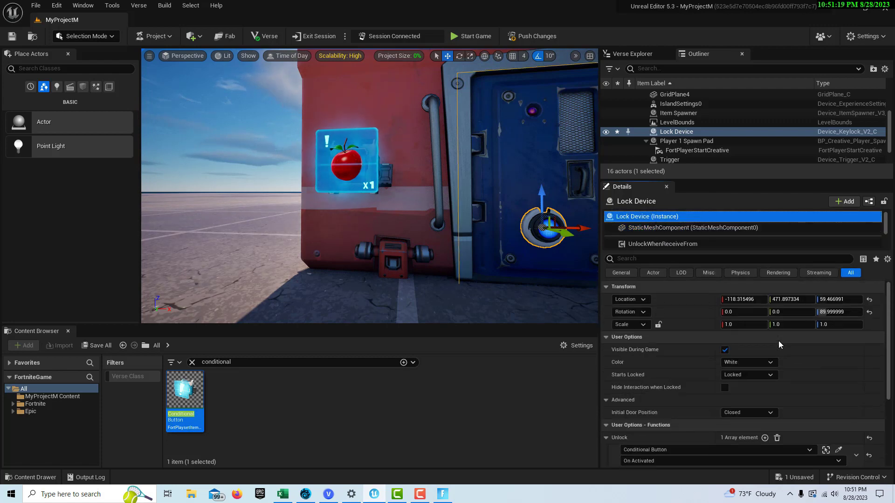
pyautogui.click(725, 350)
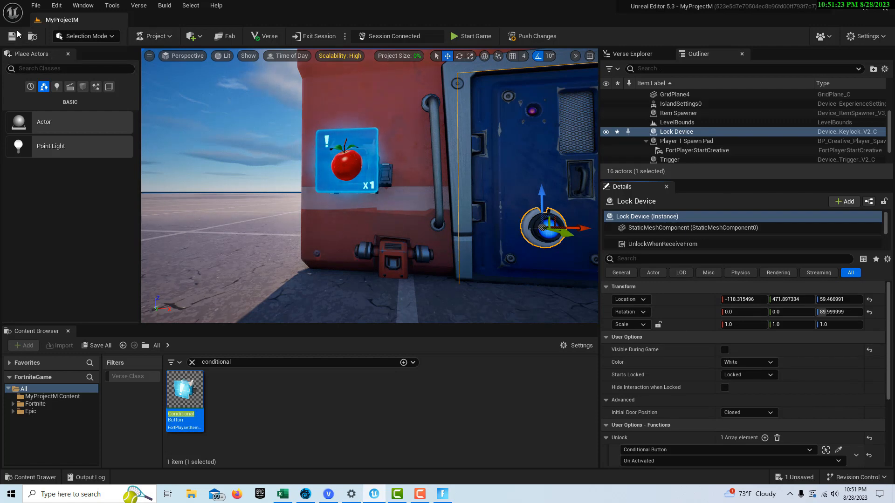
pyautogui.click(13, 37)
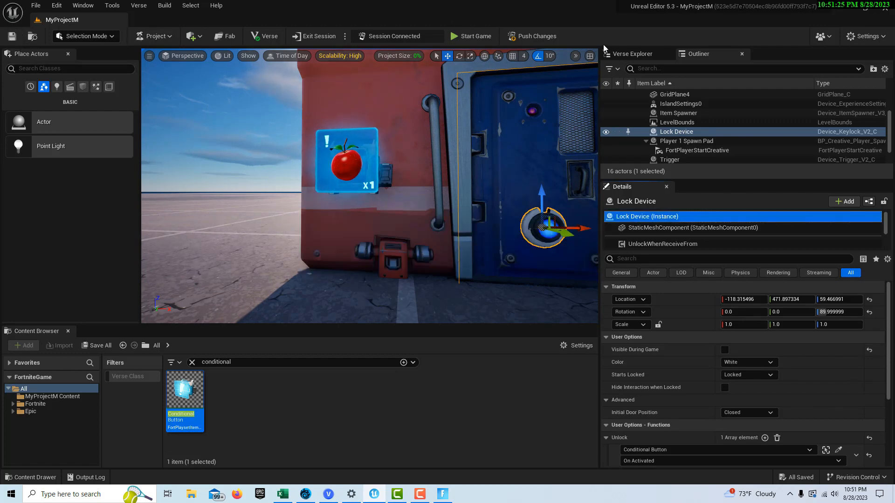
# Push the changes to the live session and bring the viewport back to face the door.
pyautogui.click(537, 36)
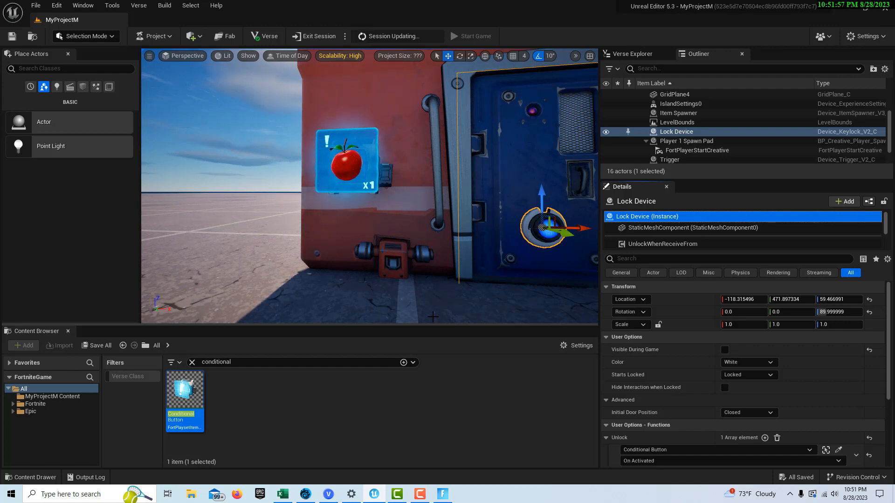
pyautogui.moveTo(433, 316); pyautogui.dragTo(279, 210, button='right')
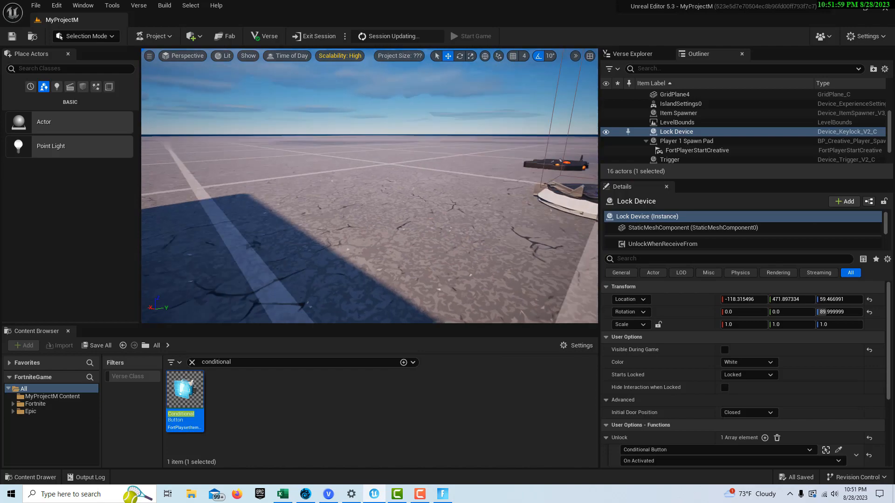
pyautogui.moveTo(369, 210); pyautogui.dragTo(280, 175, button='right')
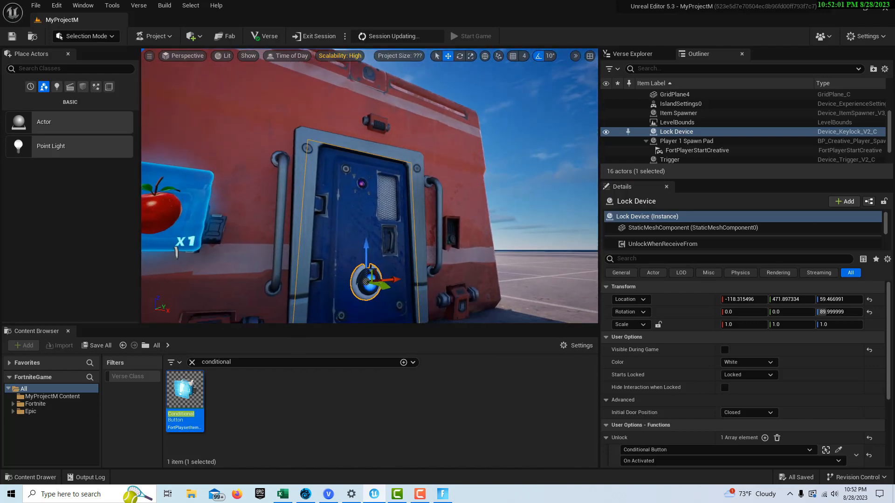
pyautogui.moveTo(420, 210); pyautogui.dragTo(315, 195, button='right')
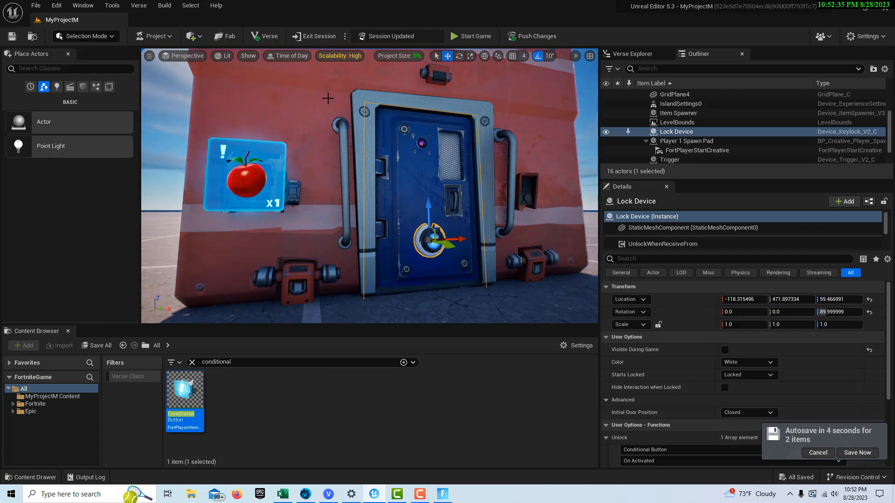
# Switch to the Fortnite client, start the island game, and close the menu.
pyautogui.click(443, 494)
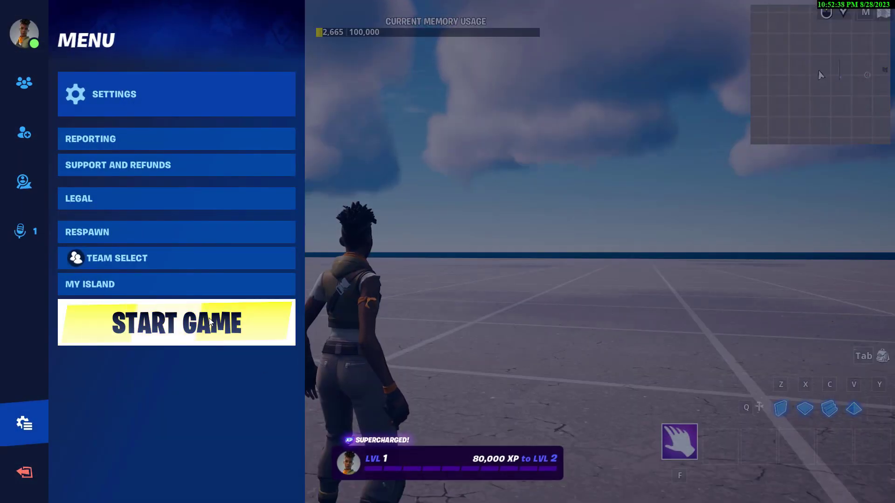
pyautogui.click(177, 322)
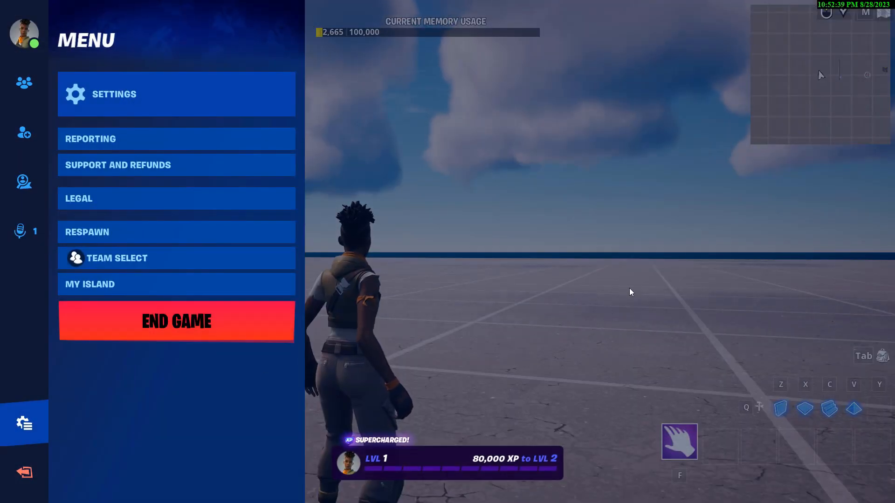
pyautogui.press('Escape')
pyautogui.press('Escape')
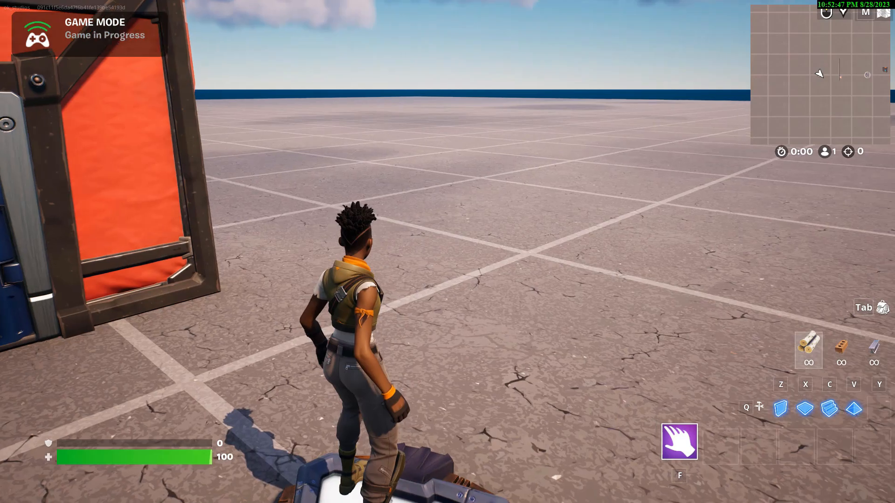
# Run to the item spawner pad and pick up the apple.
pyautogui.press('w')
pyautogui.press('w')
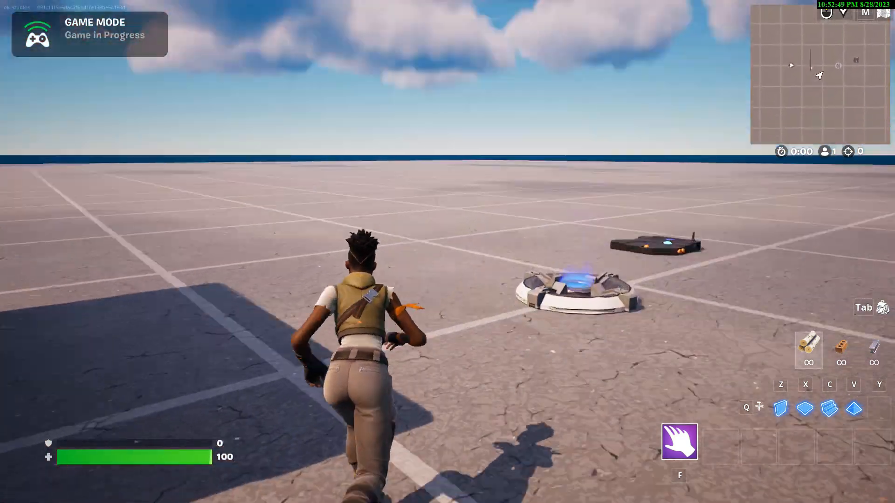
pyautogui.press('w')
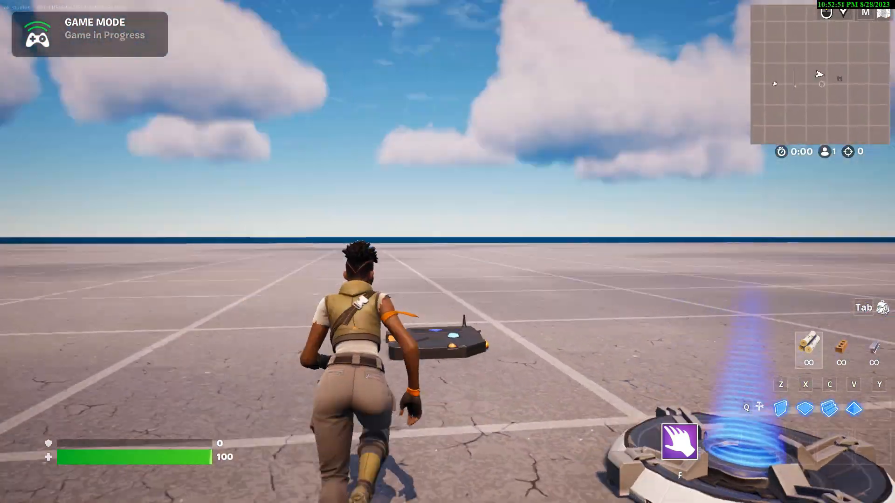
pyautogui.press('w')
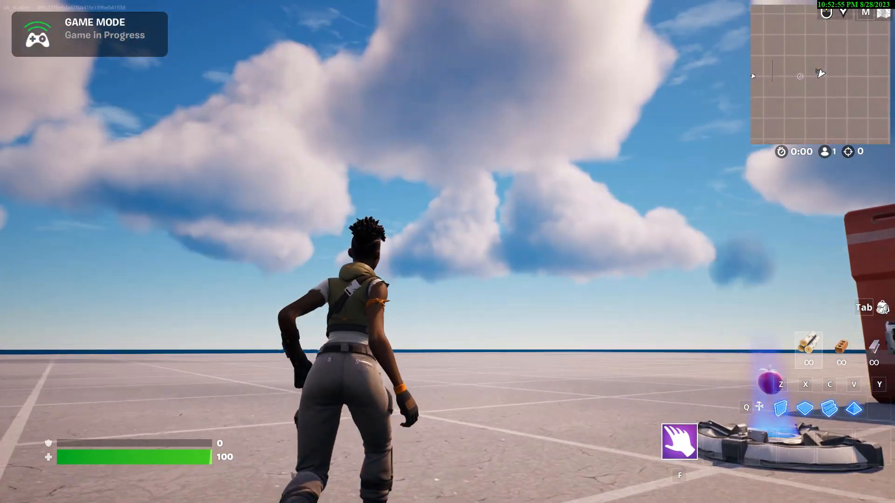
pyautogui.press('w')
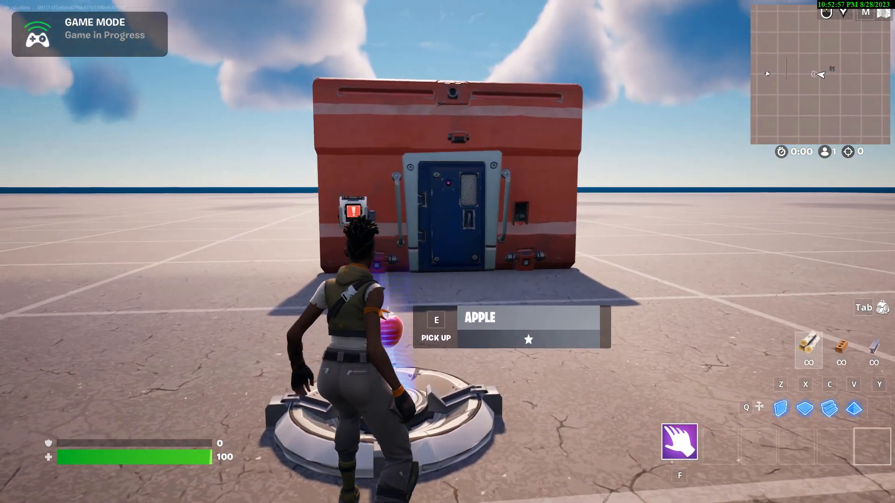
pyautogui.press('e')
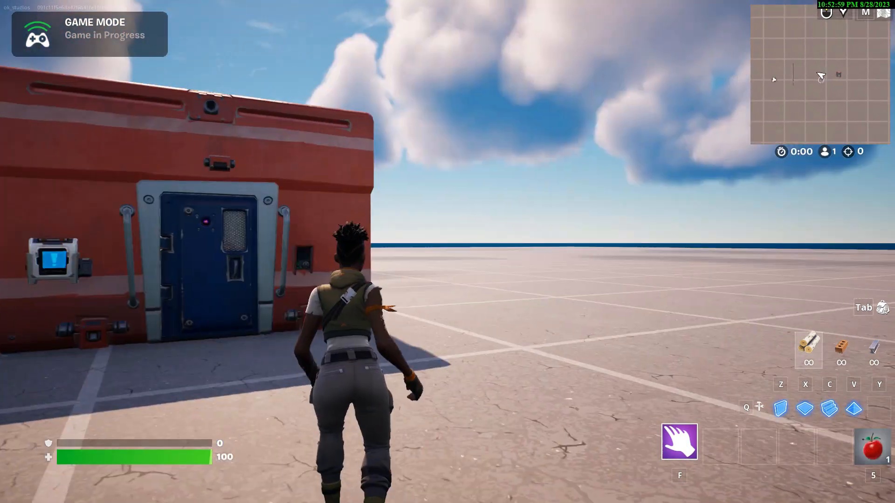
# Hand the apple to the button beside the door and walk through the opened doorway.
pyautogui.press('w')
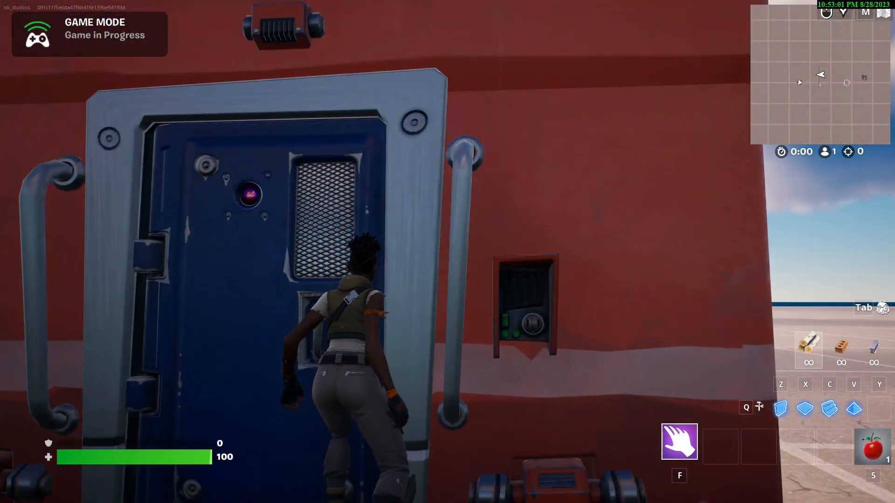
pyautogui.press('w')
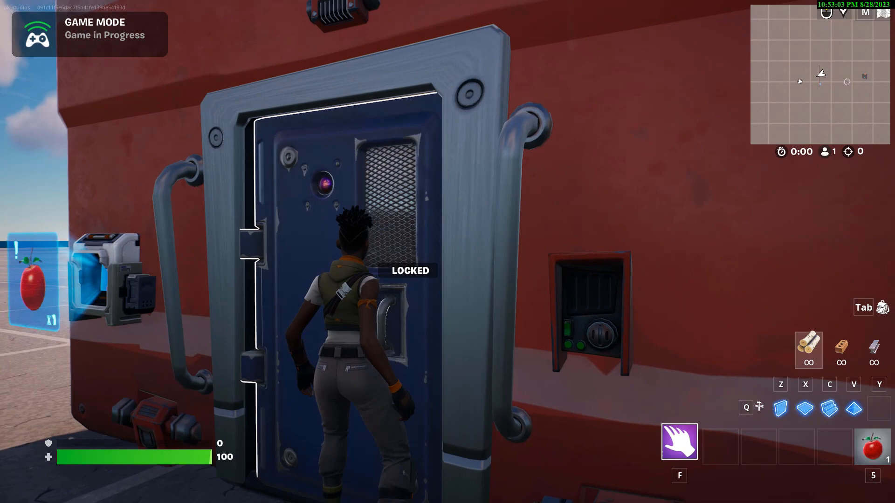
pyautogui.press('w')
pyautogui.press('w')
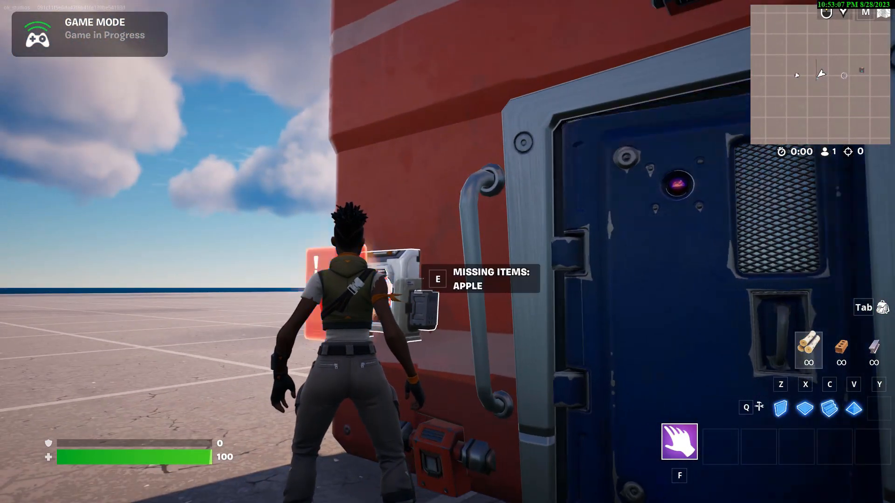
pyautogui.press('e')
pyautogui.press('w')
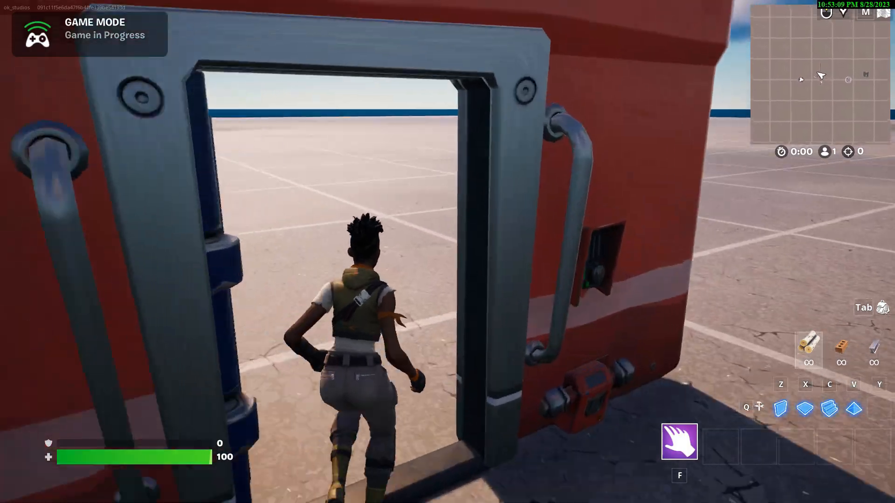
pyautogui.press('w')
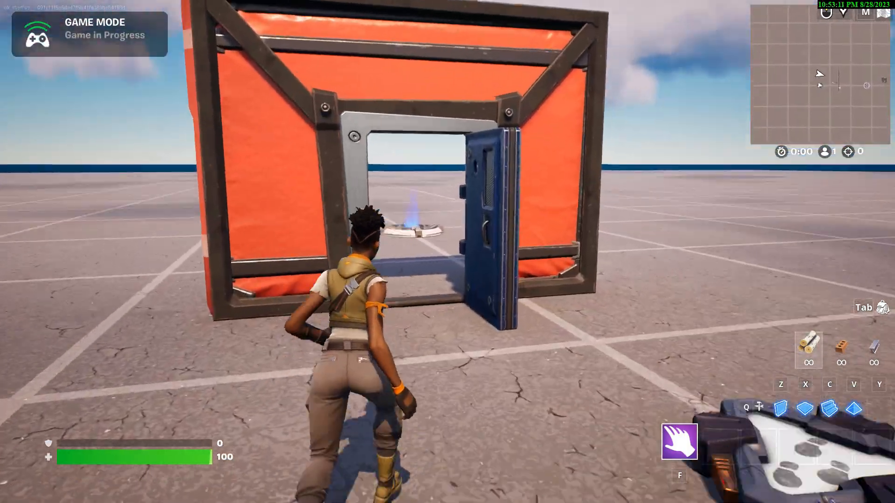
# Circle back around the building and stand on the spawner pad to finish testing.
pyautogui.press('w')
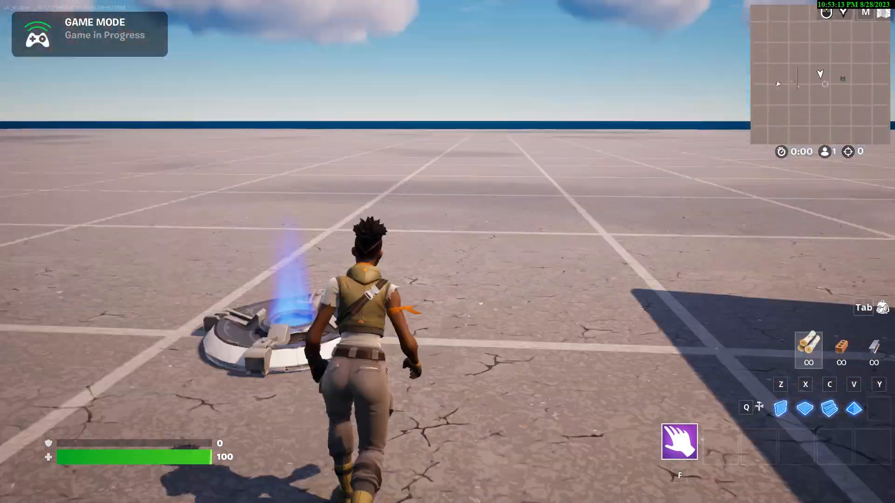
pyautogui.press('w')
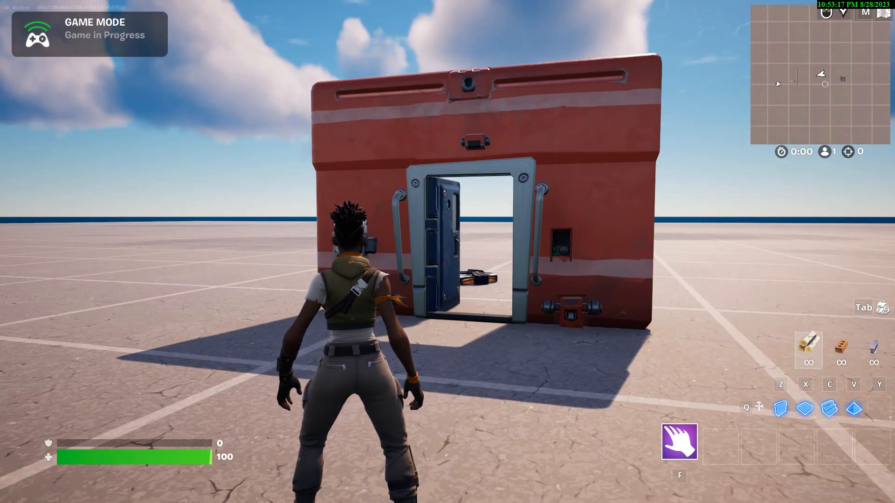
pyautogui.press('w')
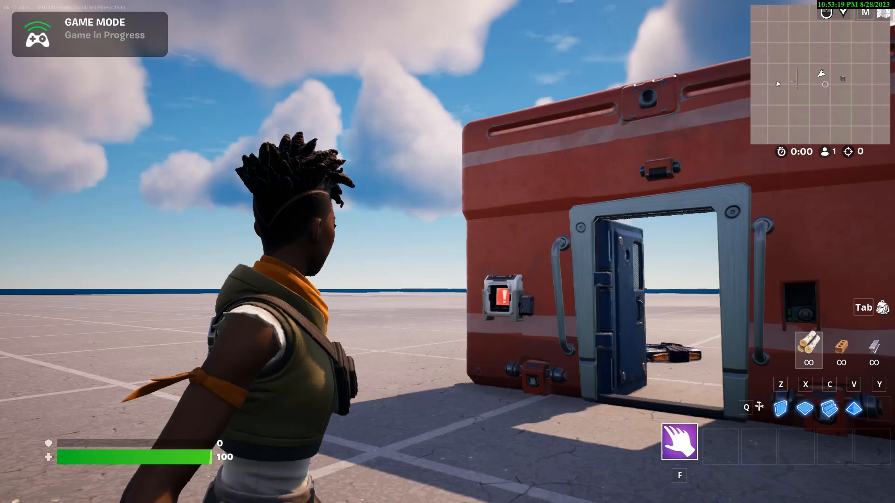
pyautogui.press('w')
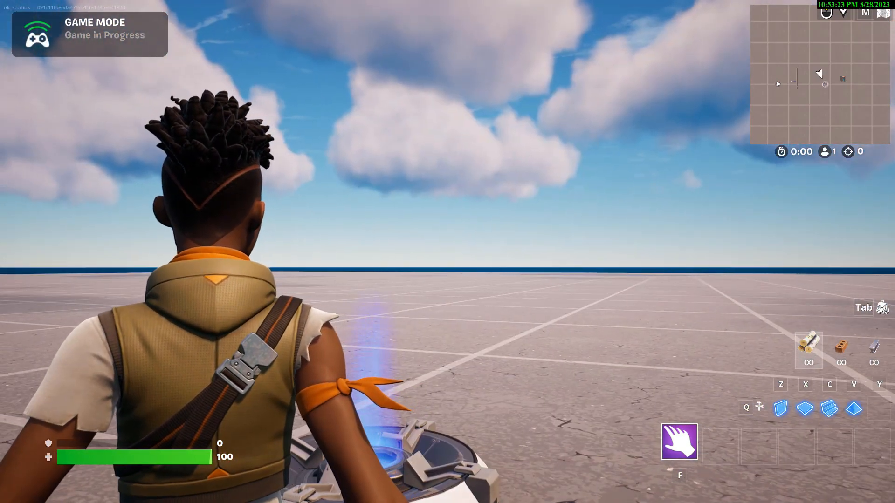
pyautogui.press('w')
pyautogui.press('w')
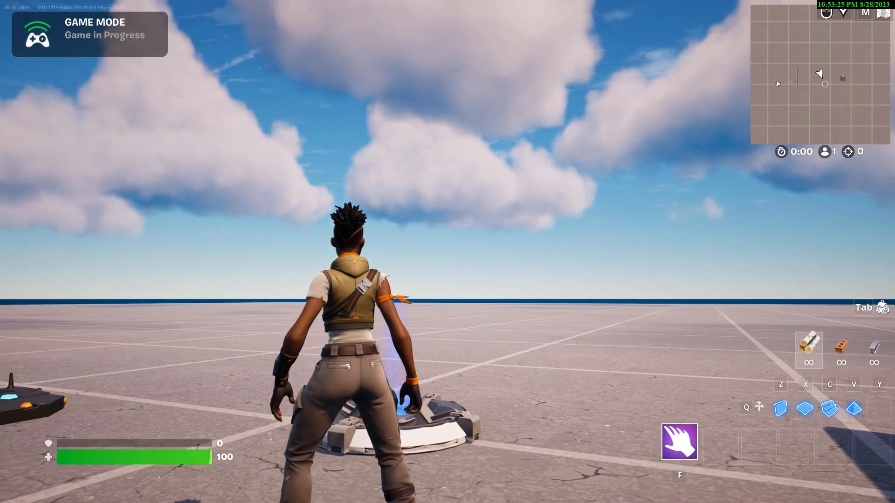